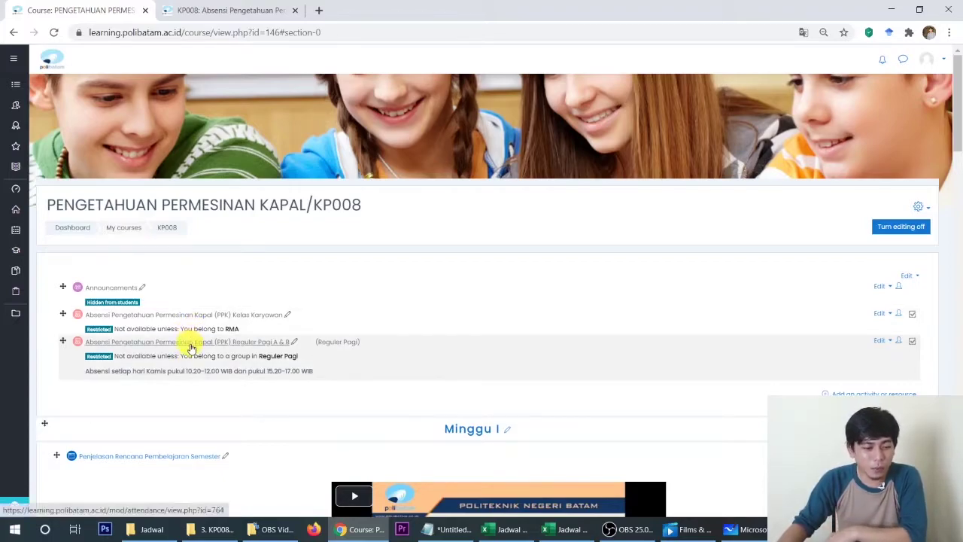
# Open the Reguler Pagi A & B attendance activity and examine the session times and groups for RSA and RSB.
pyautogui.click(192, 346)
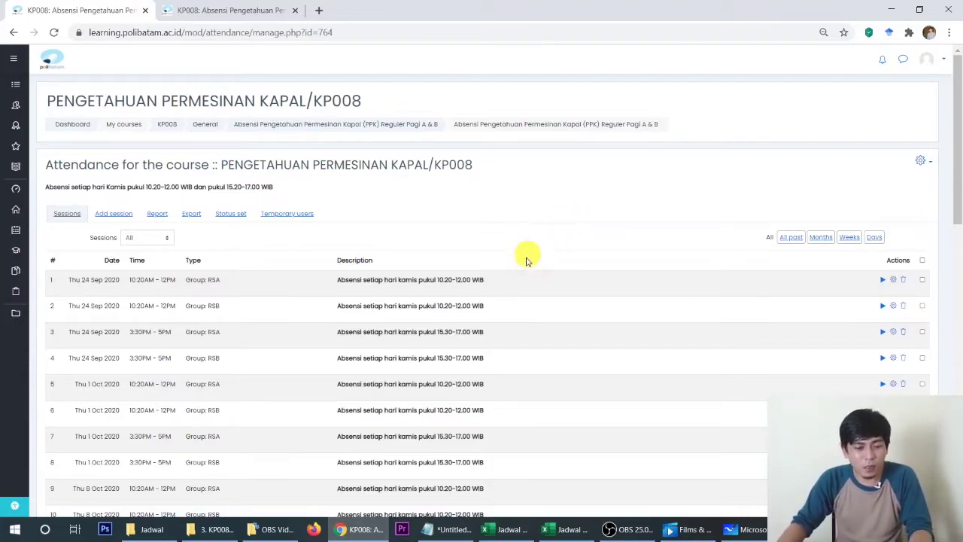
pyautogui.moveTo(957, 173); pyautogui.dragTo(958, 220)
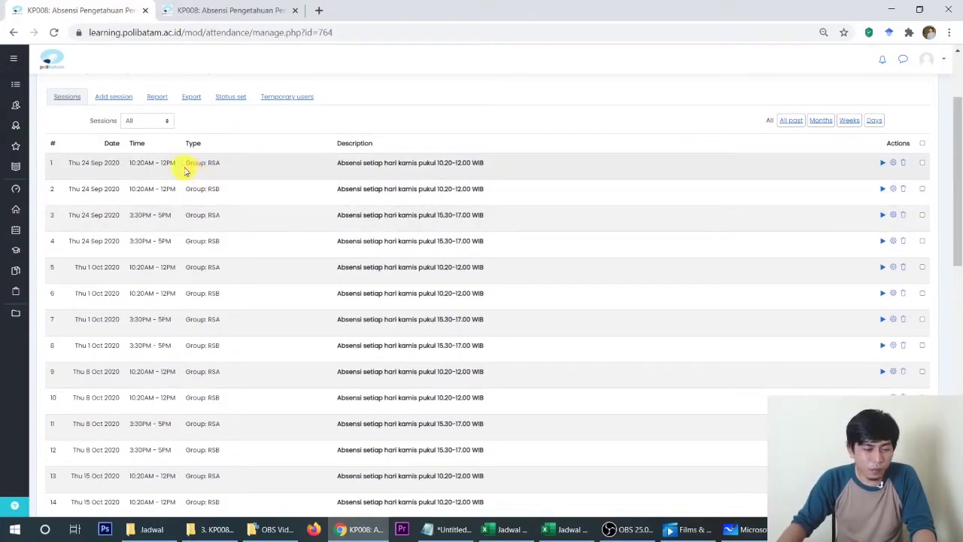
pyautogui.moveTo(183, 163); pyautogui.dragTo(229, 166)
pyautogui.moveTo(129, 163); pyautogui.dragTo(170, 175)
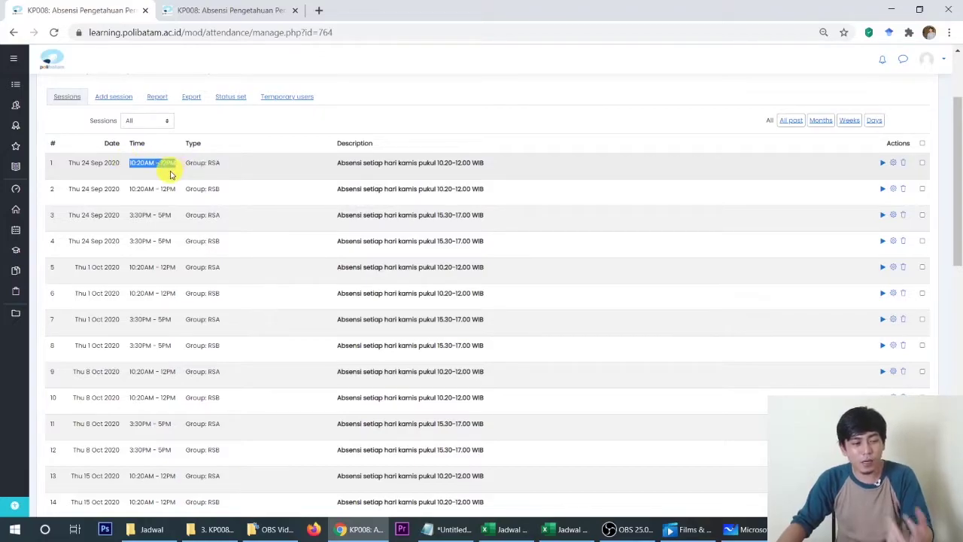
pyautogui.click(170, 174)
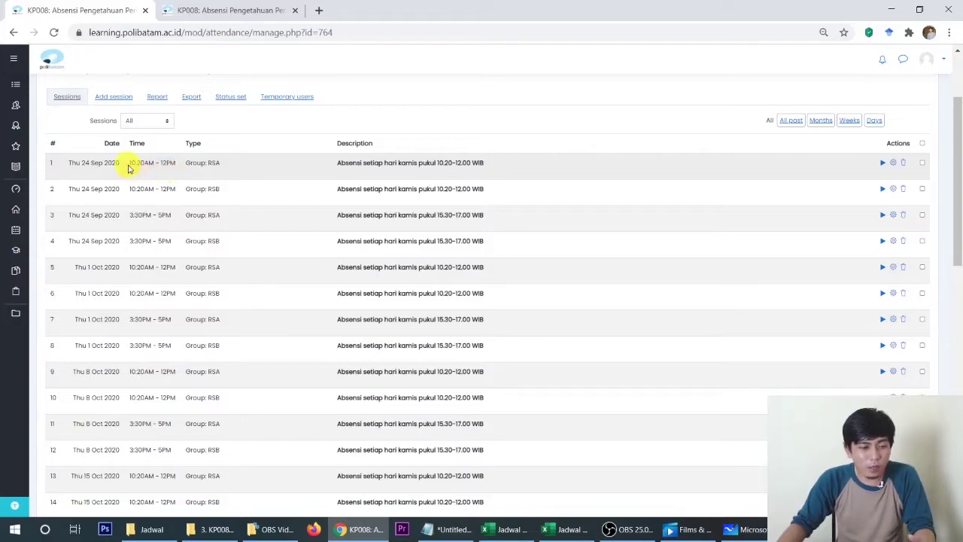
pyautogui.moveTo(128, 161); pyautogui.dragTo(154, 162)
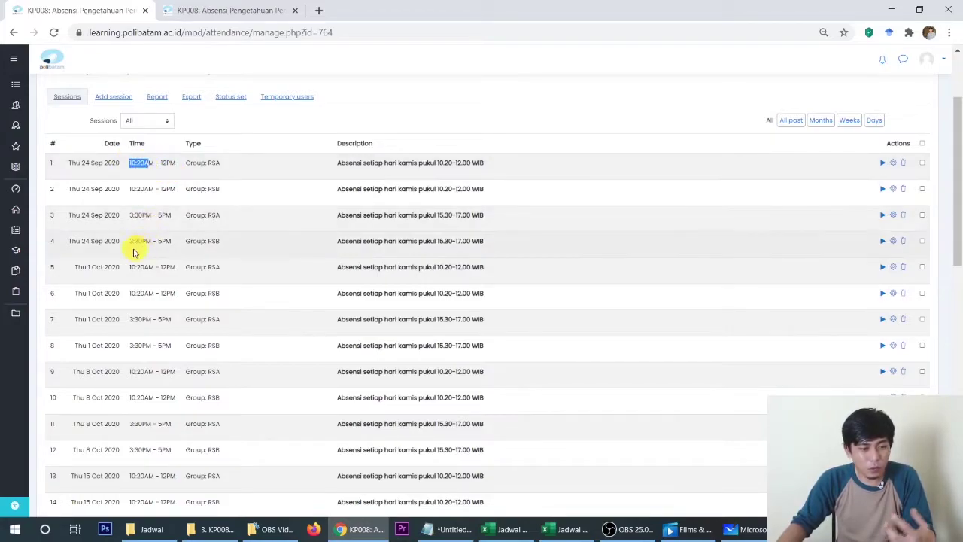
pyautogui.moveTo(129, 216); pyautogui.dragTo(223, 215)
pyautogui.click(183, 223)
pyautogui.moveTo(129, 215); pyautogui.dragTo(155, 215)
pyautogui.click(151, 216)
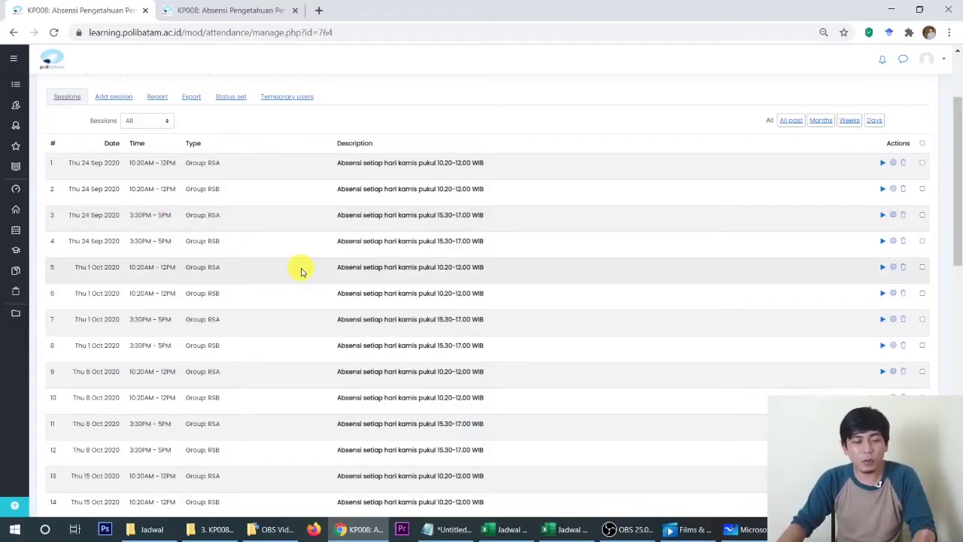
pyautogui.scroll(2, 301, 272)
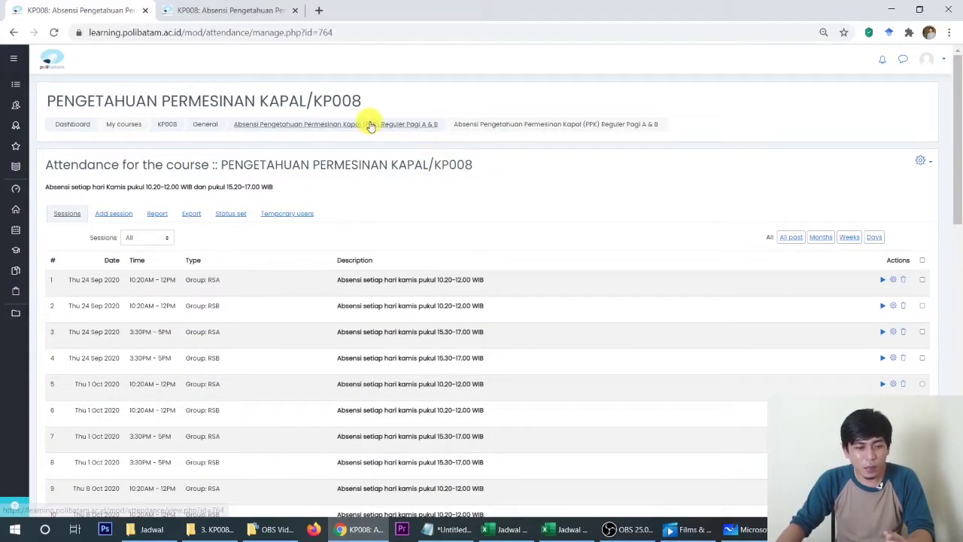
# Return to the course and open the Kelas Karyawan attendance activity to examine its session dates, times and group.
pyautogui.click(199, 127)
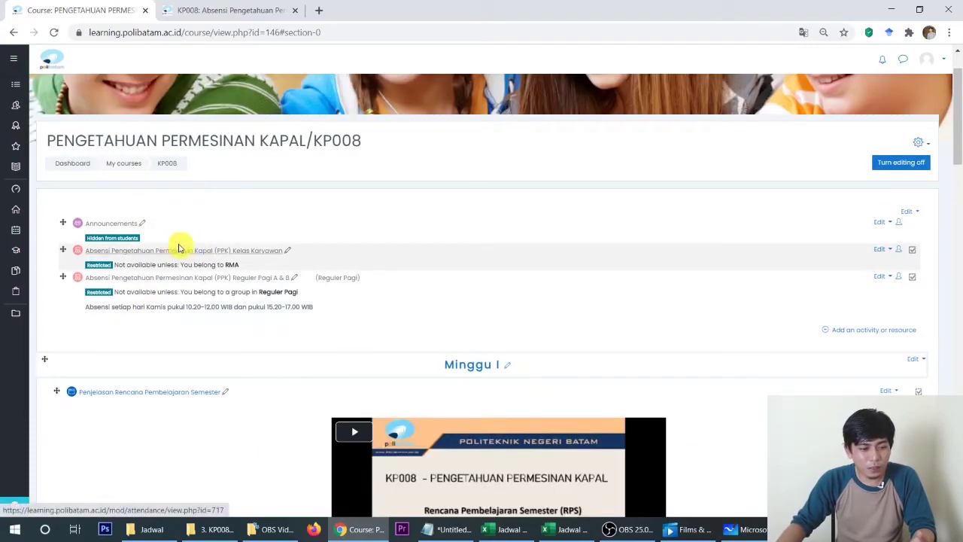
pyautogui.click(167, 252)
pyautogui.scroll(-3, 252, 248)
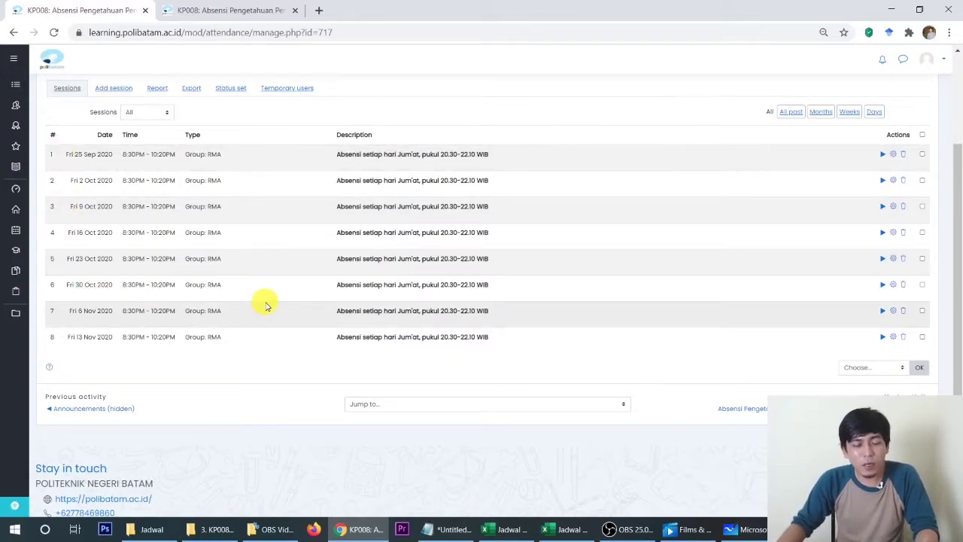
pyautogui.scroll(2, 264, 306)
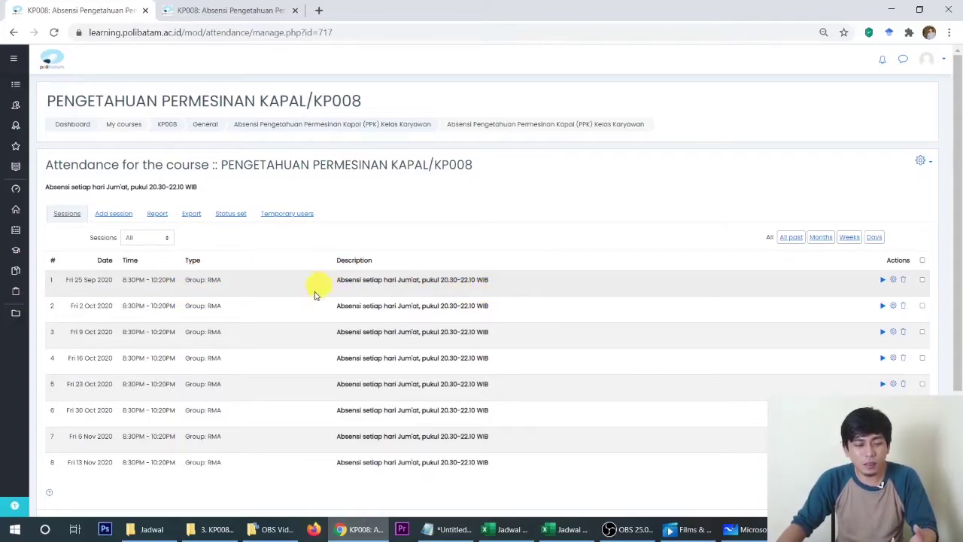
pyautogui.moveTo(65, 280); pyautogui.dragTo(190, 281)
pyautogui.click(68, 294)
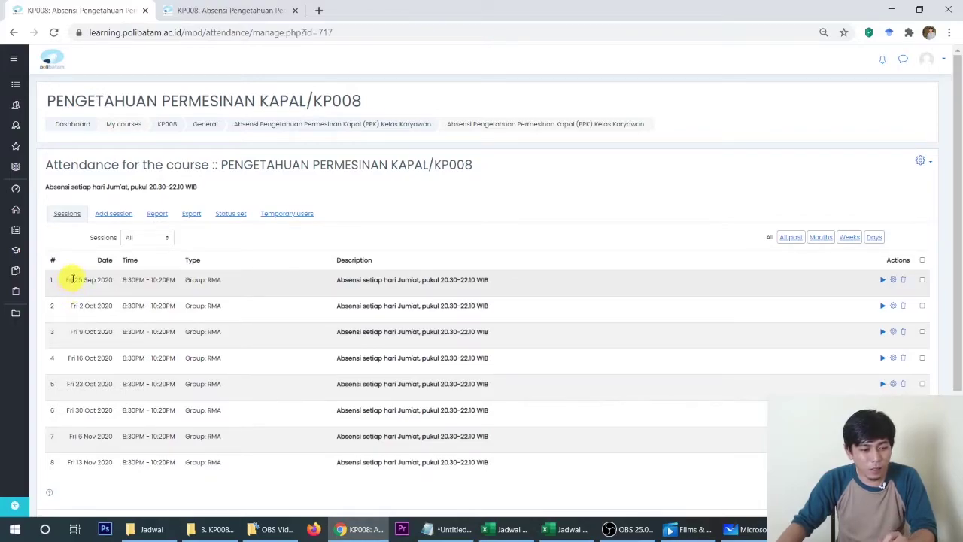
pyautogui.moveTo(74, 279); pyautogui.dragTo(159, 281)
pyautogui.click(122, 281)
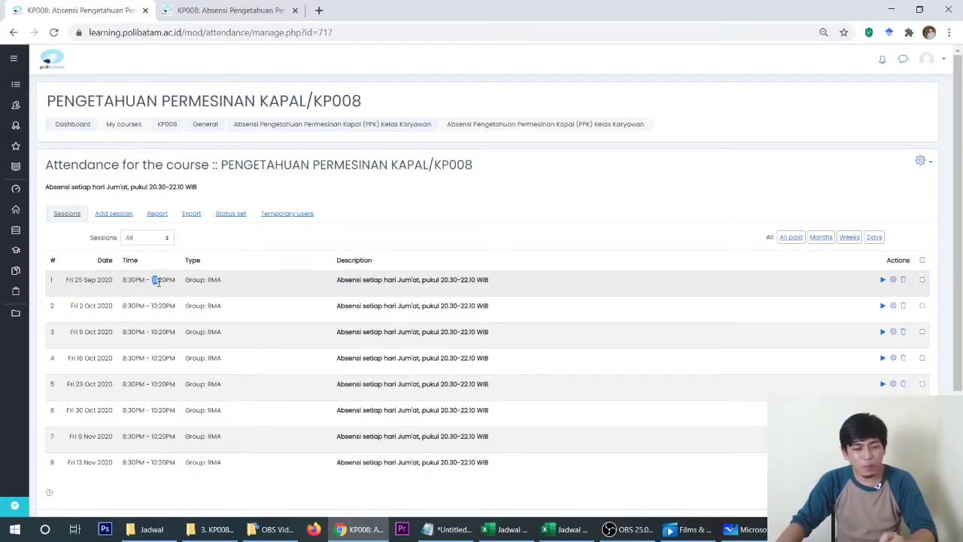
pyautogui.click(503, 298)
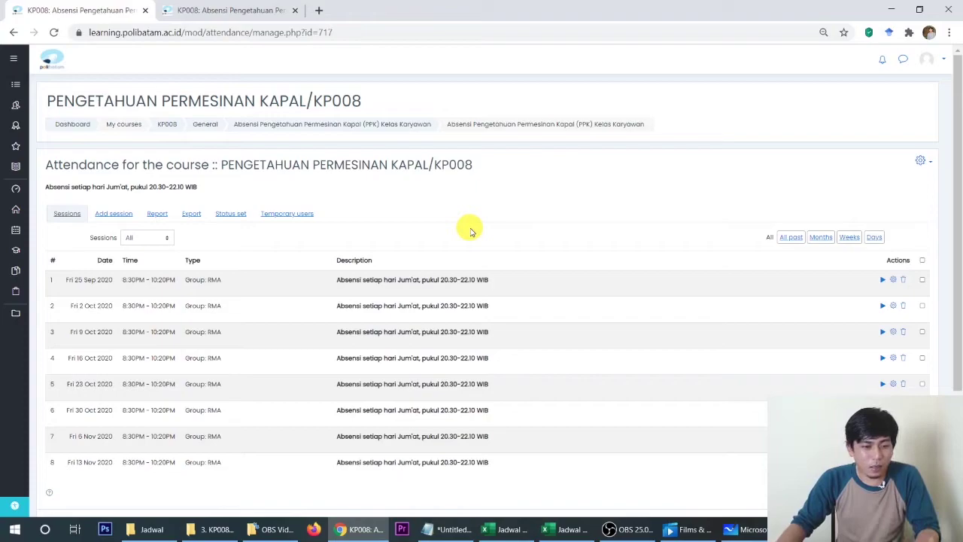
# Go back to the course page and open the list of enrolled users through the course administration.
pyautogui.click(203, 125)
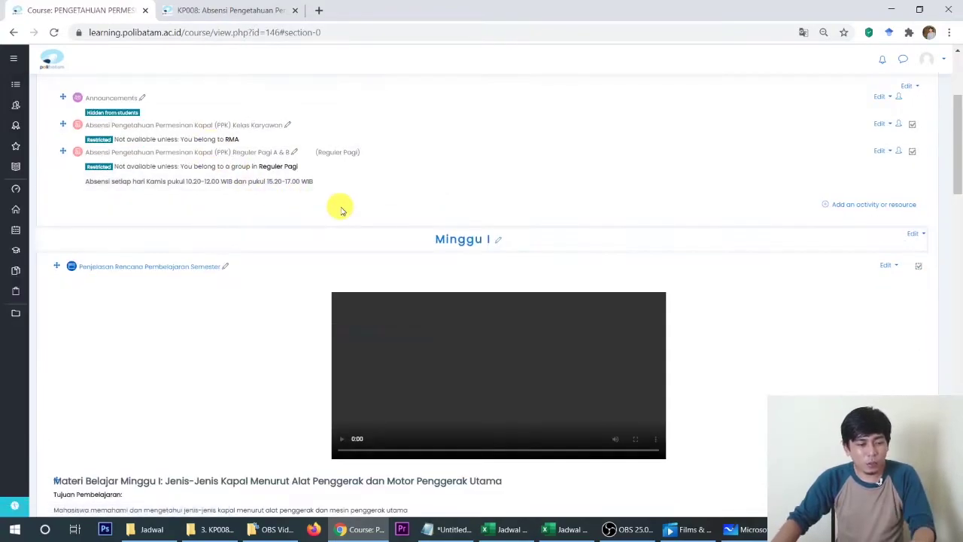
pyautogui.scroll(2, 305, 238)
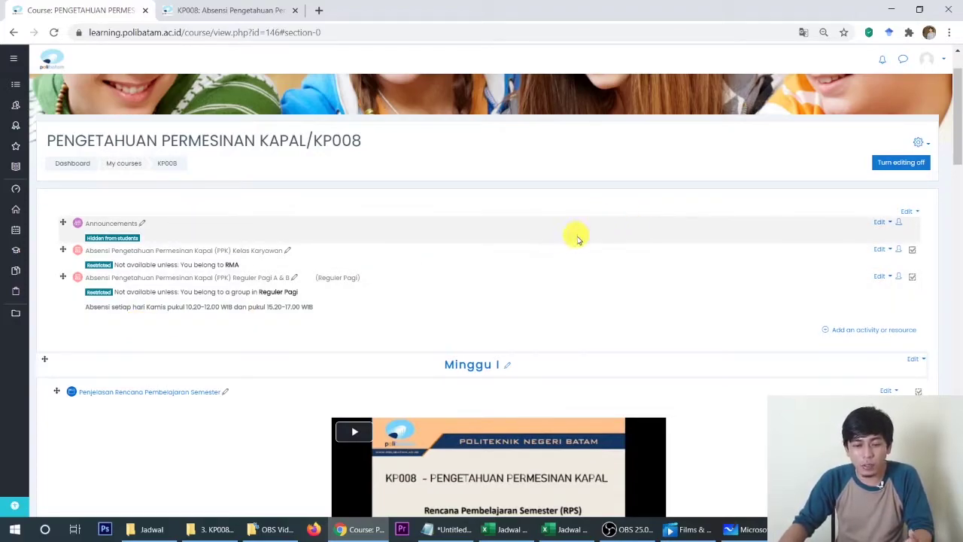
pyautogui.scroll(1, 557, 249)
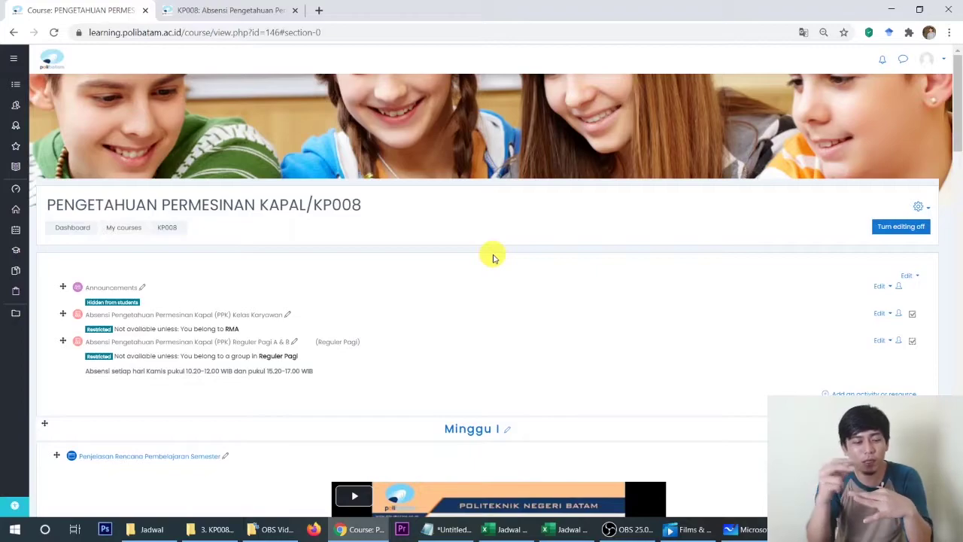
pyautogui.click(923, 205)
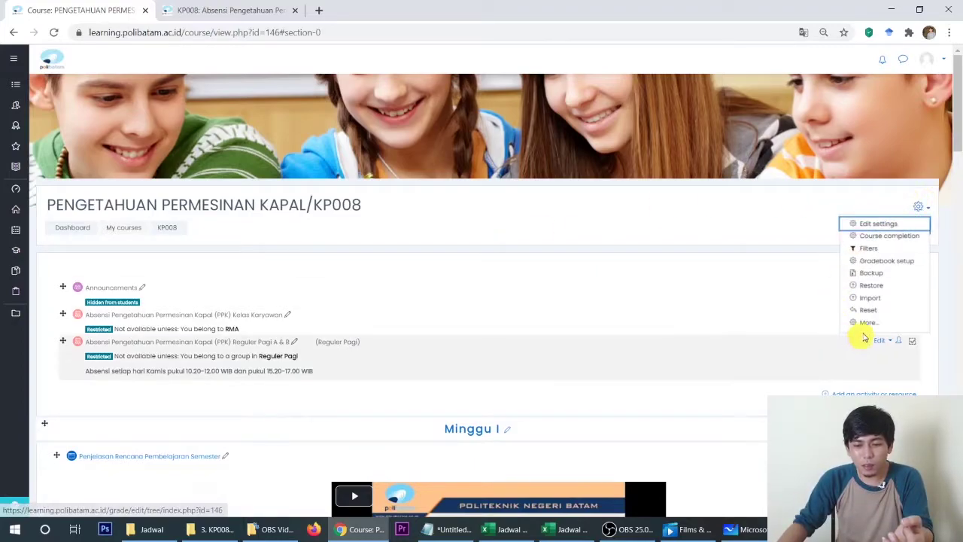
pyautogui.click(865, 326)
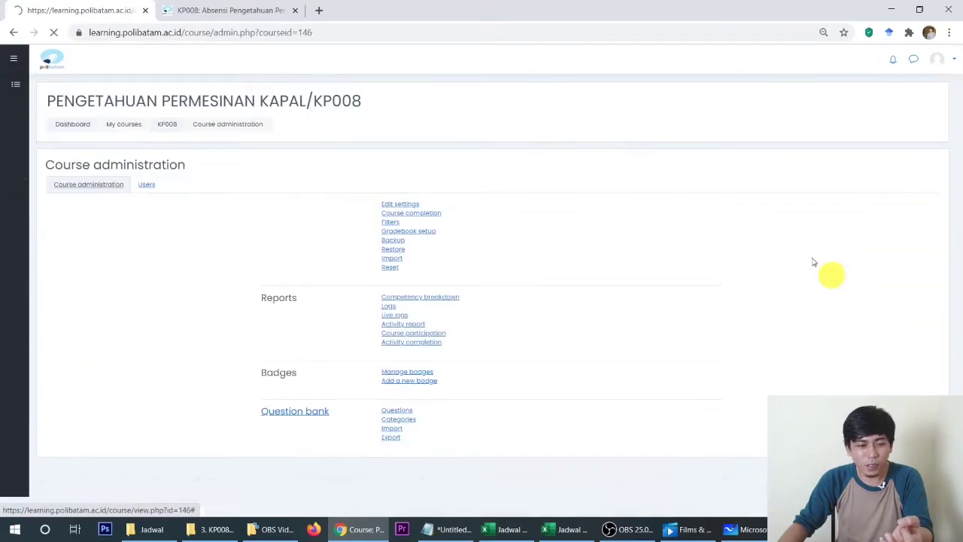
pyautogui.click(147, 184)
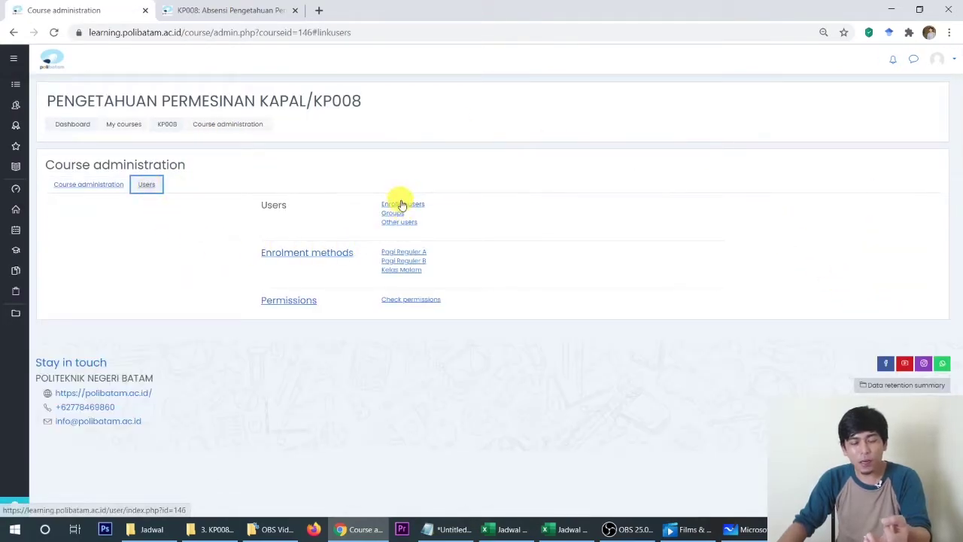
pyautogui.click(403, 205)
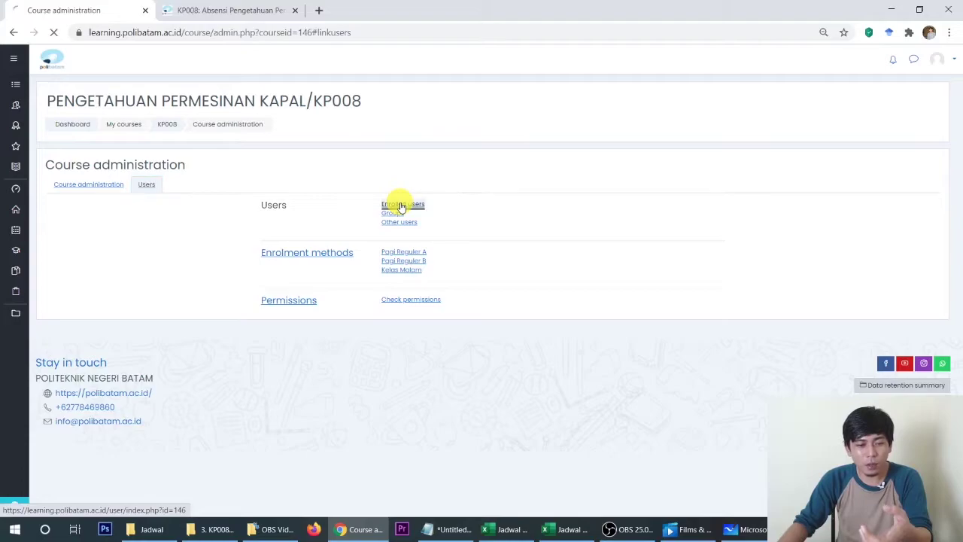
pyautogui.scroll(-3, 724, 323)
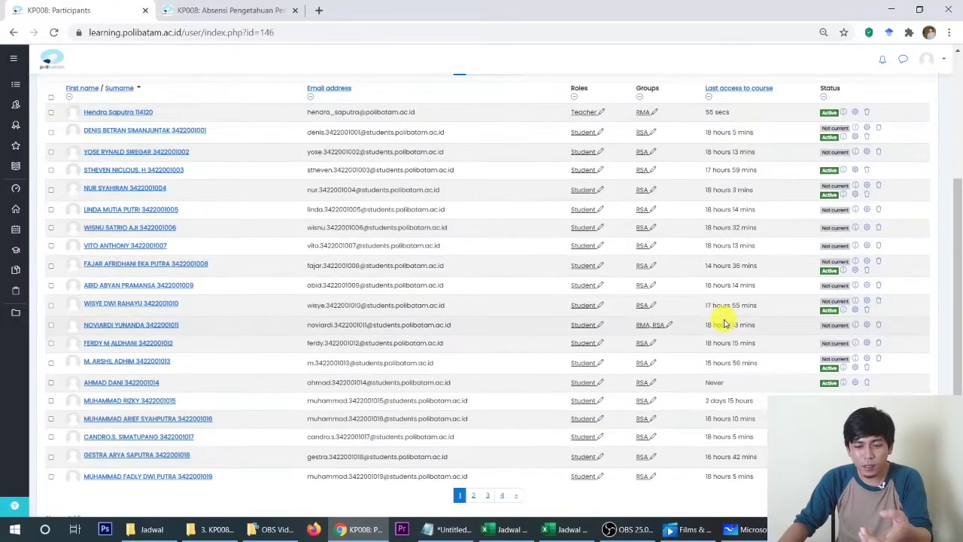
# Open the teacher's group assignment in the participants list for inspection and close it without saving.
pyautogui.click(653, 113)
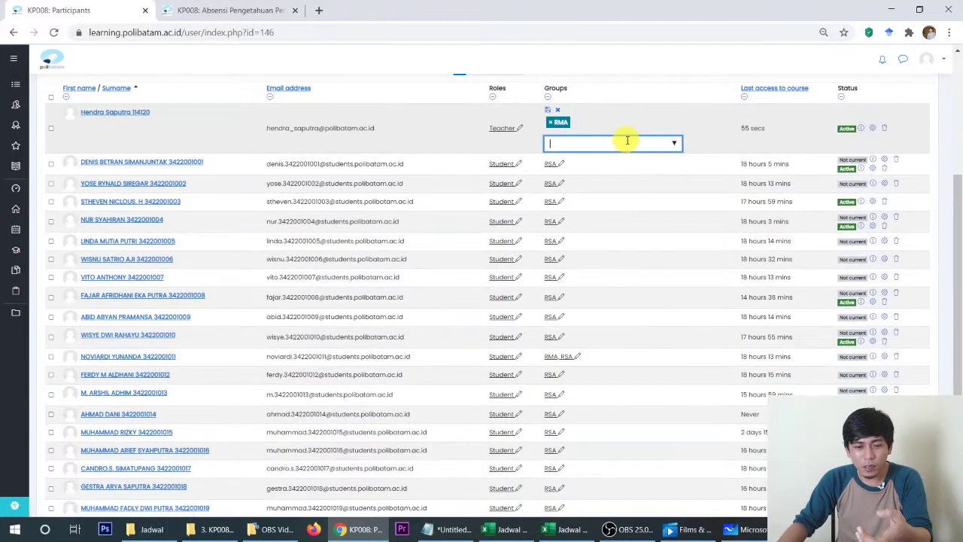
pyautogui.click(557, 109)
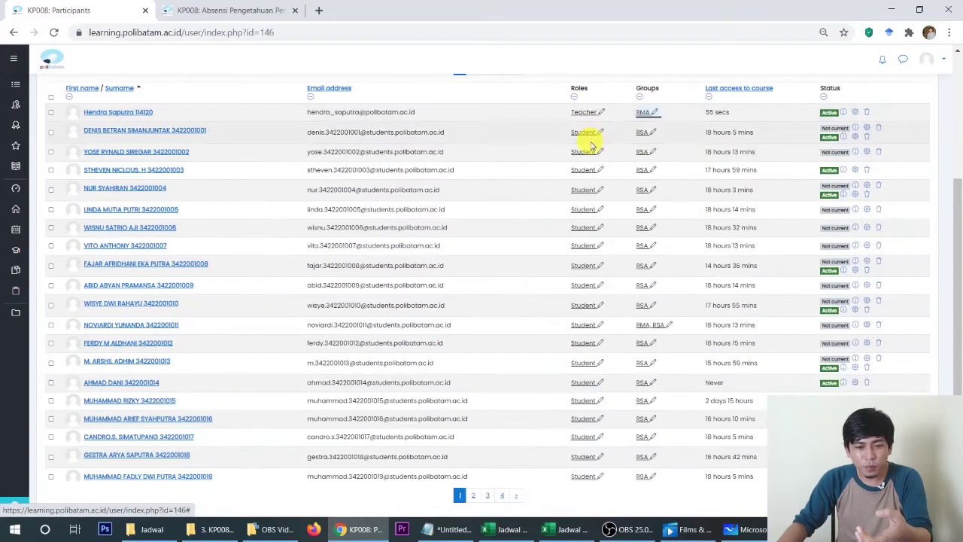
pyautogui.scroll(3, 581, 140)
# Open the course's Groups page from the user administration and view the members of group RSB.
pyautogui.click(13, 33)
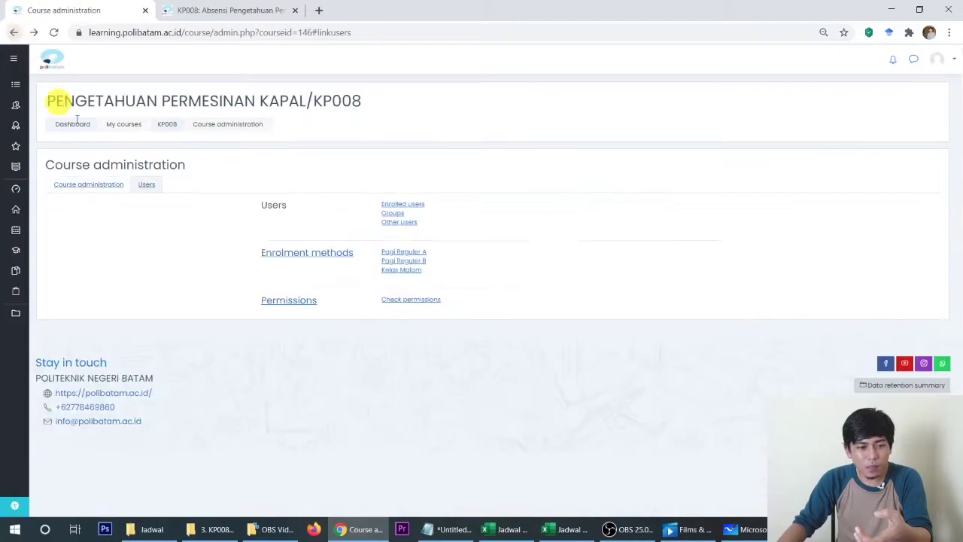
pyautogui.click(391, 214)
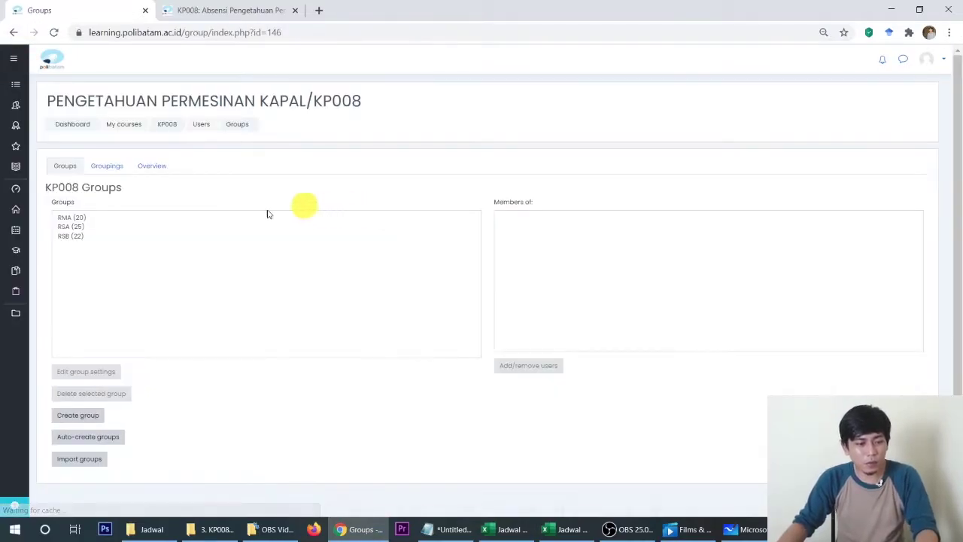
pyautogui.click(69, 236)
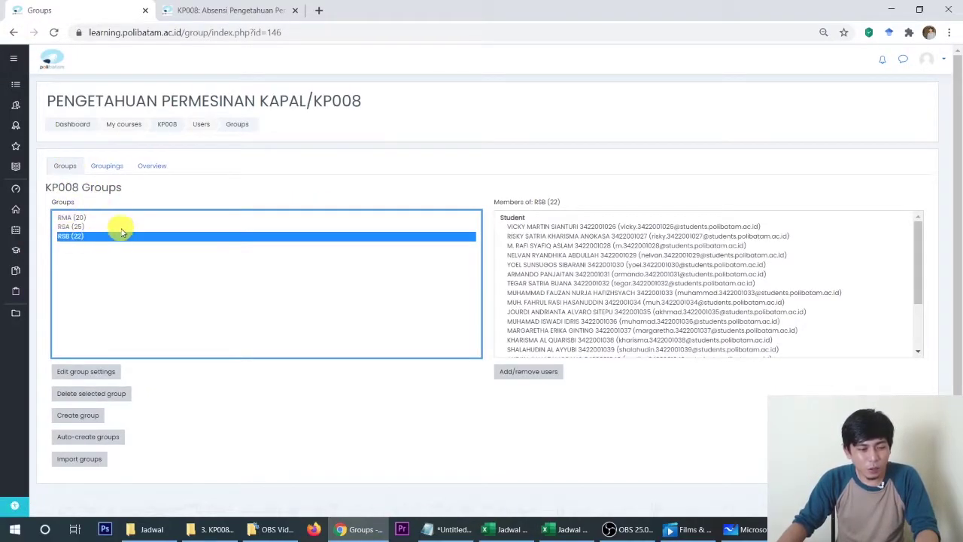
pyautogui.click(192, 189)
# View the form for creating a new group and return to the groups list without saving.
pyautogui.click(75, 415)
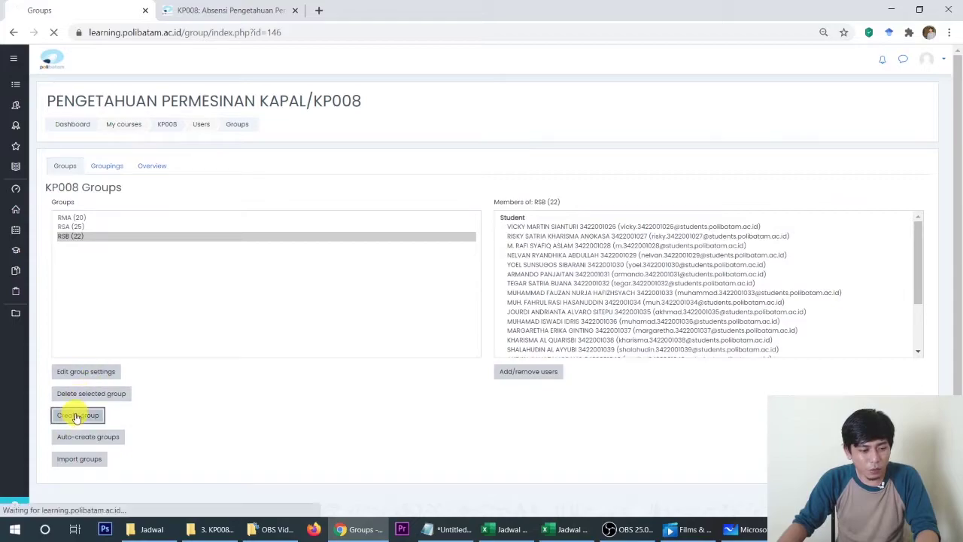
pyautogui.moveTo(9, 90)
pyautogui.click(14, 32)
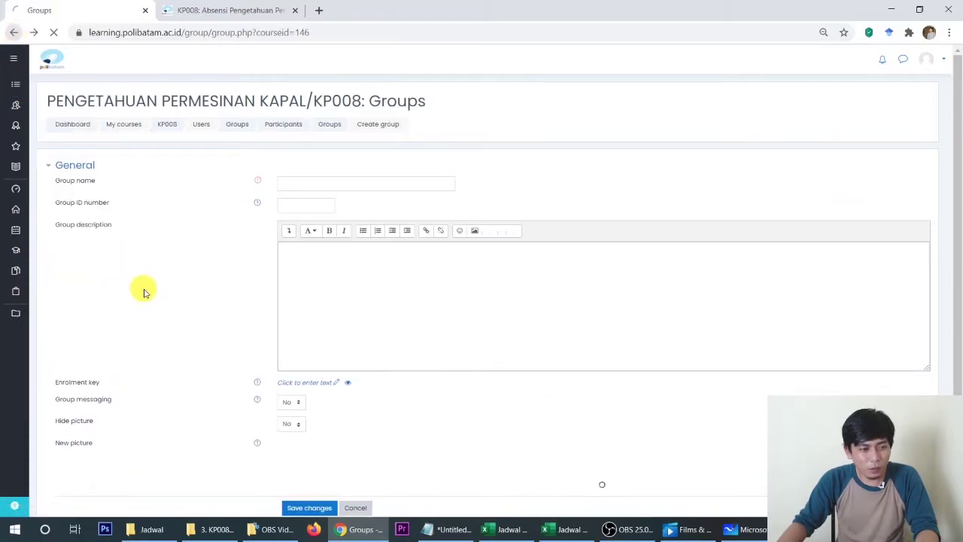
# View the page for adding and removing users of group RMA, and return to the groups list.
pyautogui.click(95, 213)
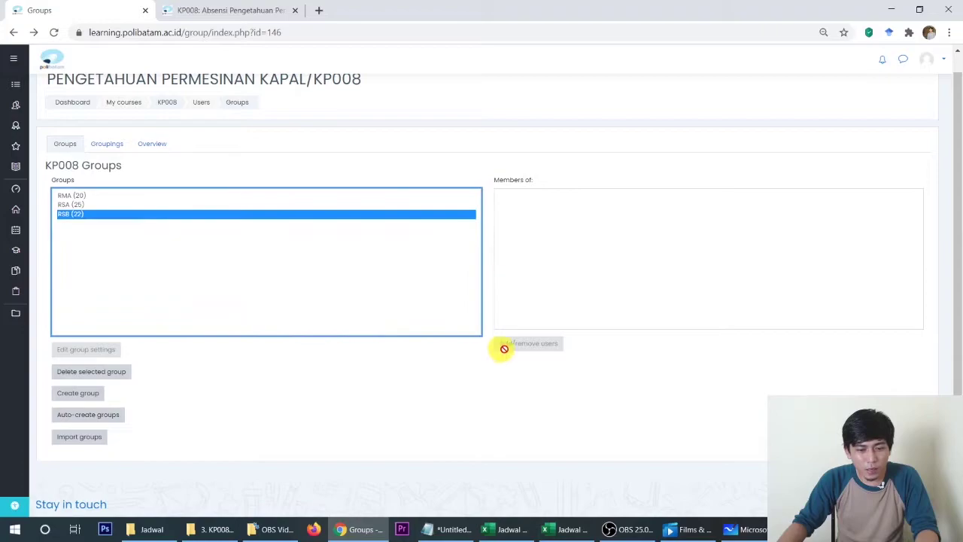
pyautogui.click(89, 197)
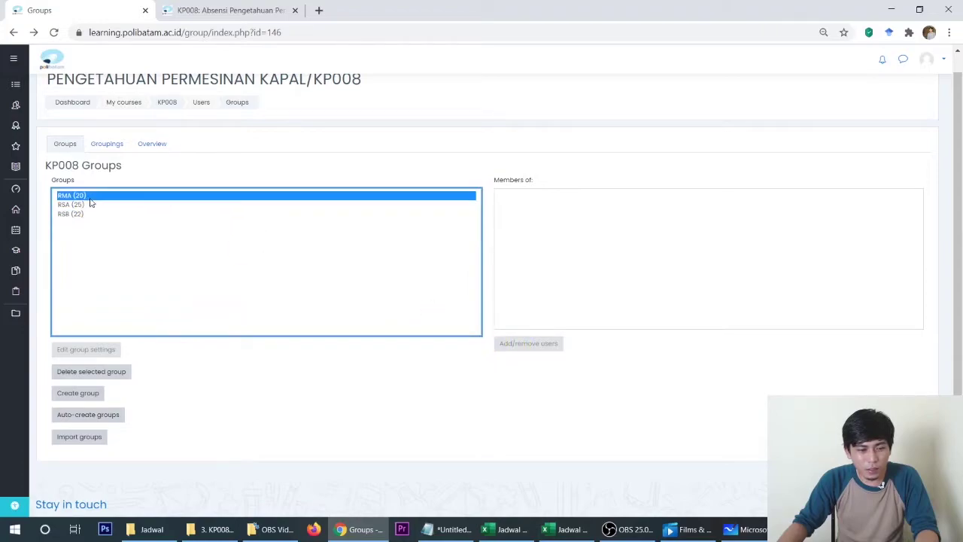
pyautogui.click(538, 351)
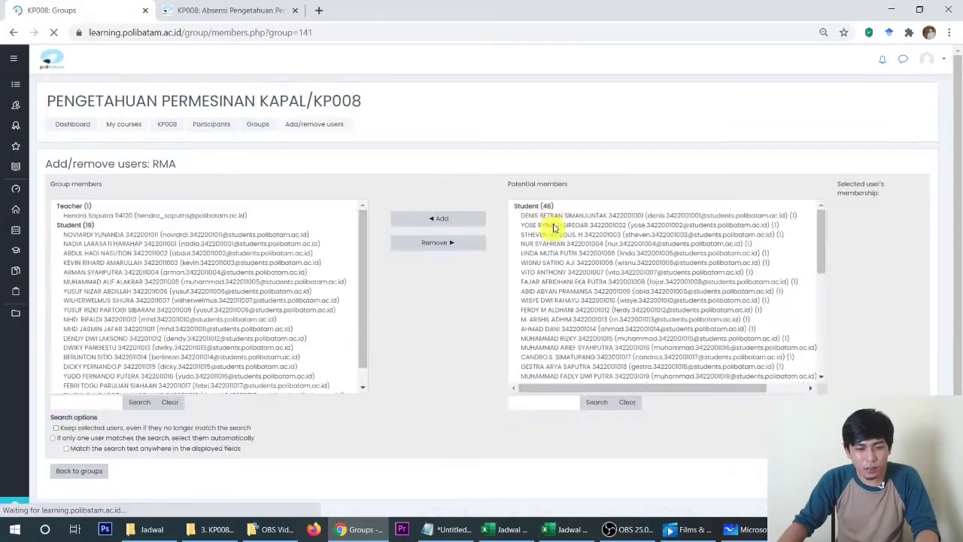
pyautogui.click(13, 32)
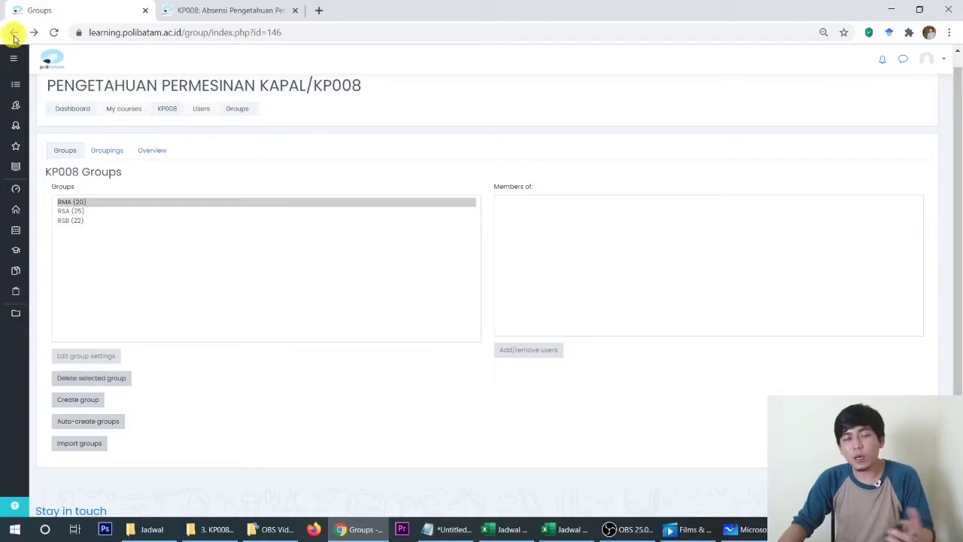
# Return to the KP008 course page and start adding a new Attendance activity in its general section.
pyautogui.click(14, 33)
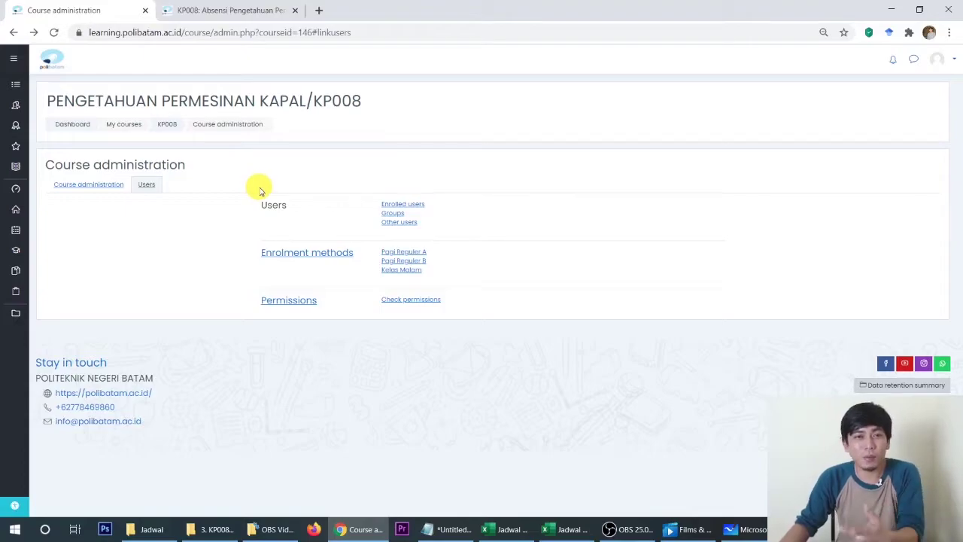
pyautogui.click(169, 125)
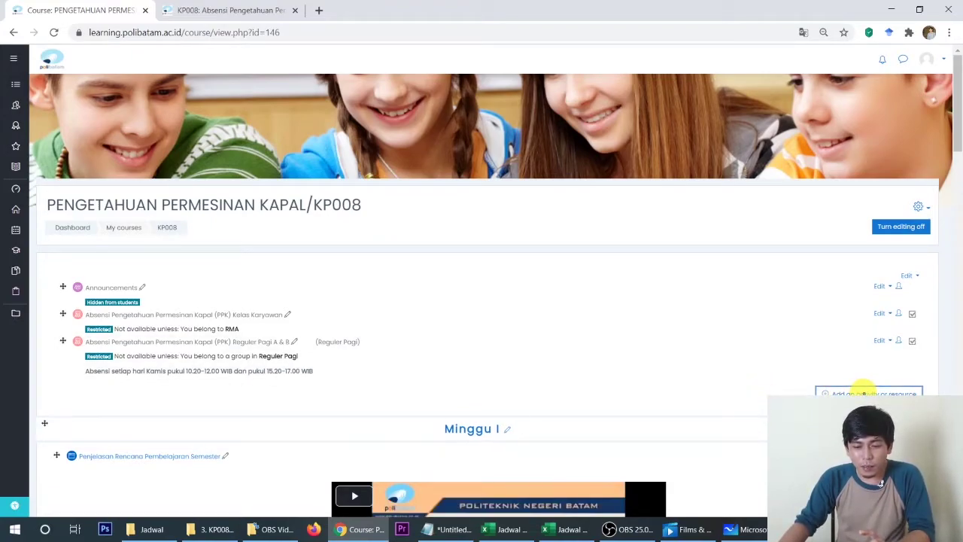
pyautogui.click(866, 393)
pyautogui.click(367, 149)
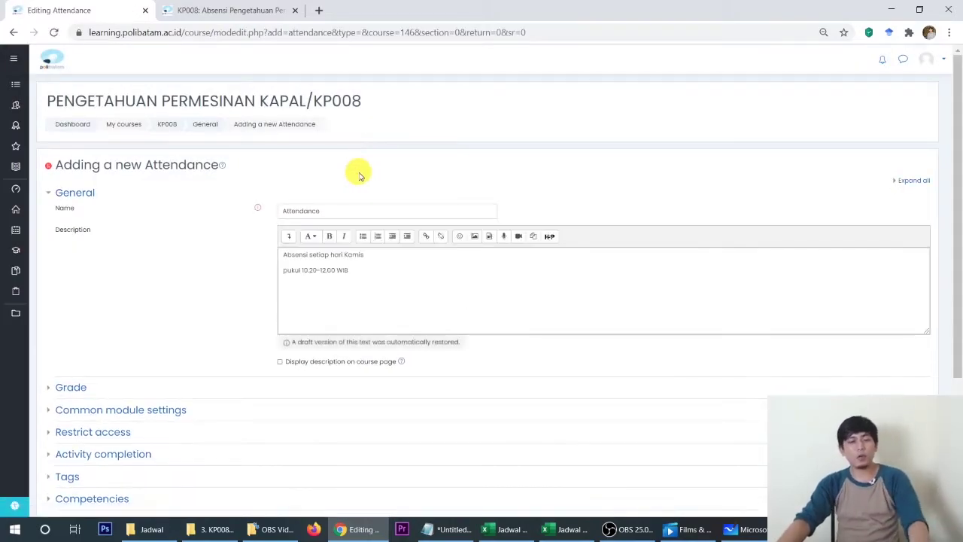
# Name the new attendance activity "Absensi Kelas Pagi A & B".
pyautogui.click(348, 212)
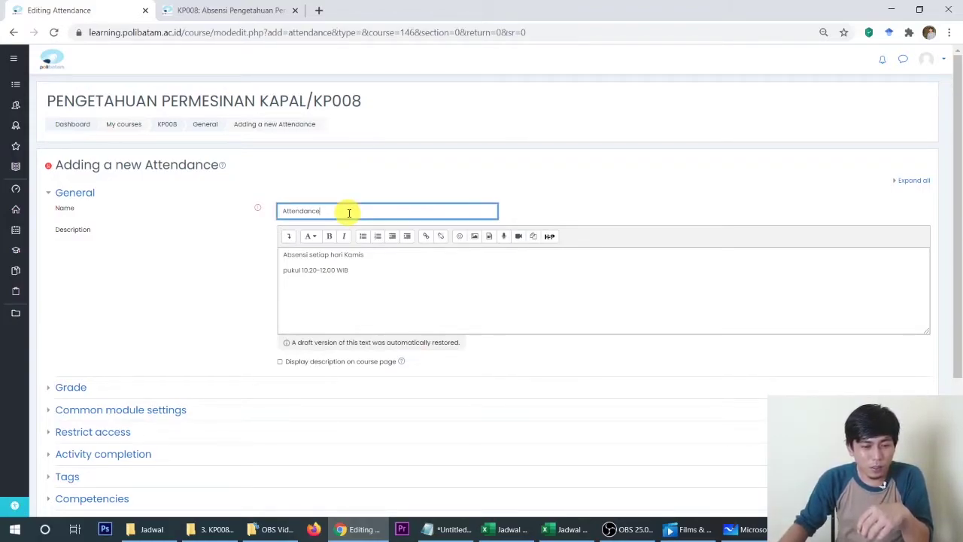
pyautogui.doubleClick(340, 211)
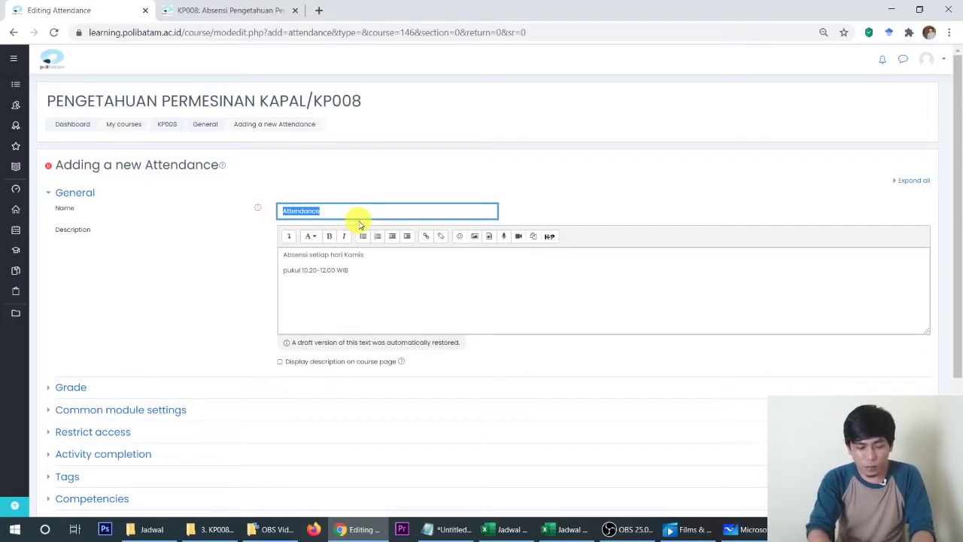
pyautogui.write('Absen')
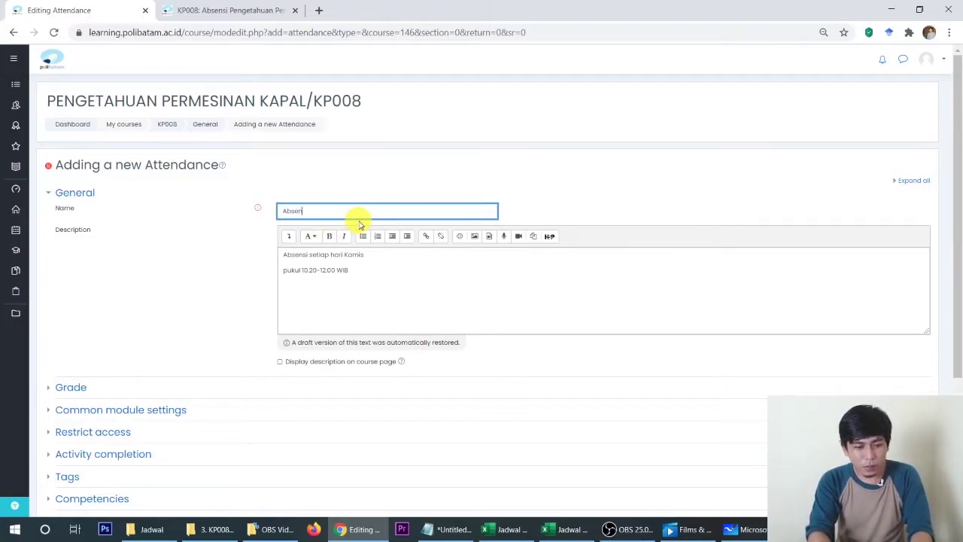
pyautogui.write('si Kelas Pagi')
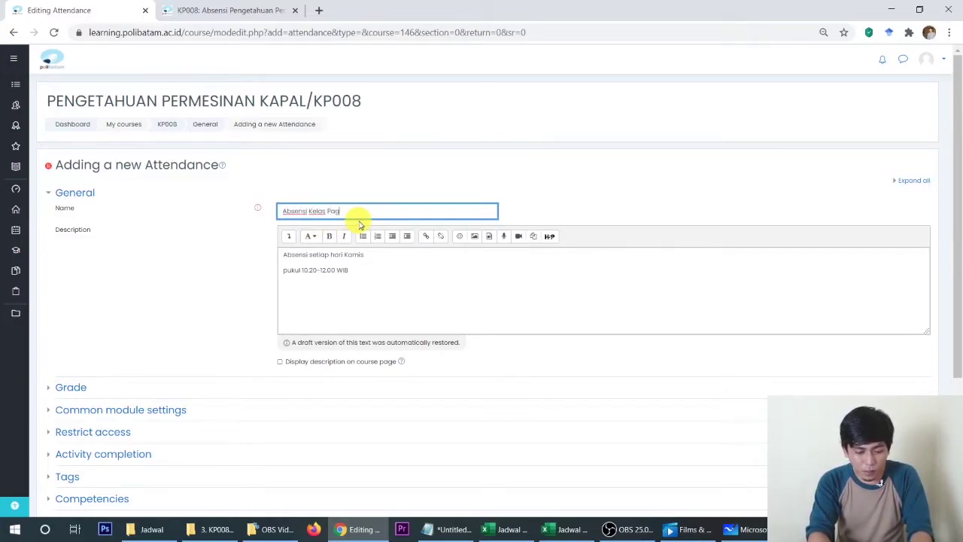
pyautogui.write(' A')
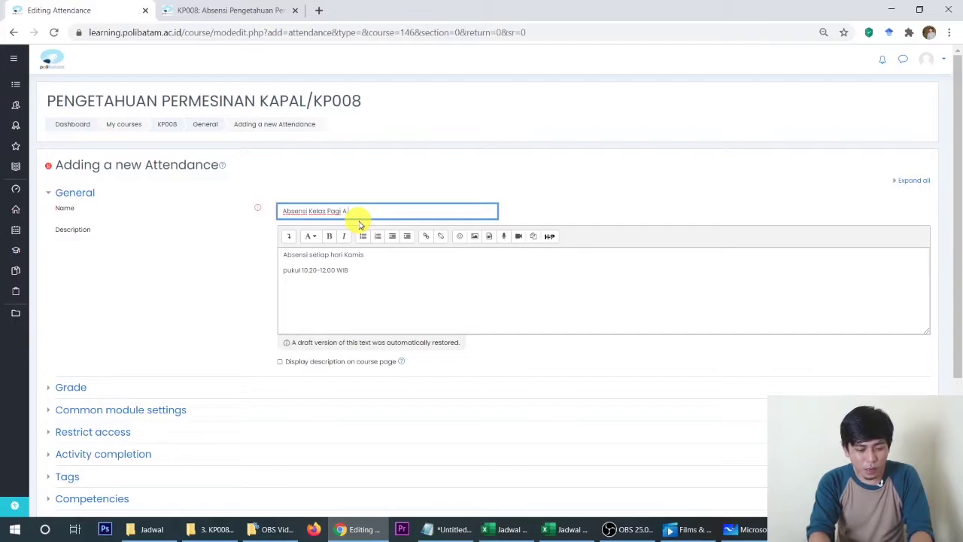
pyautogui.write(' & B')
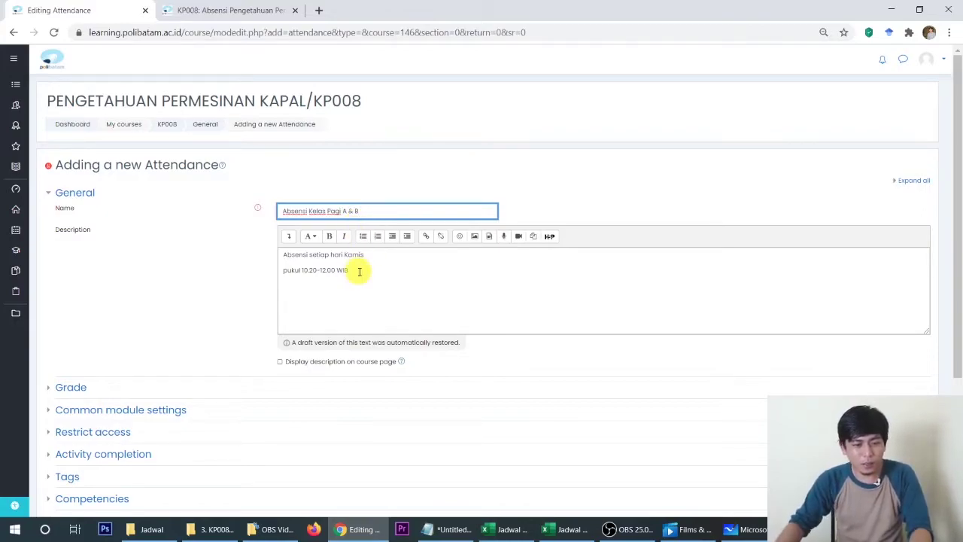
pyautogui.click(360, 277)
pyautogui.hotkey('ctrl', 'a')
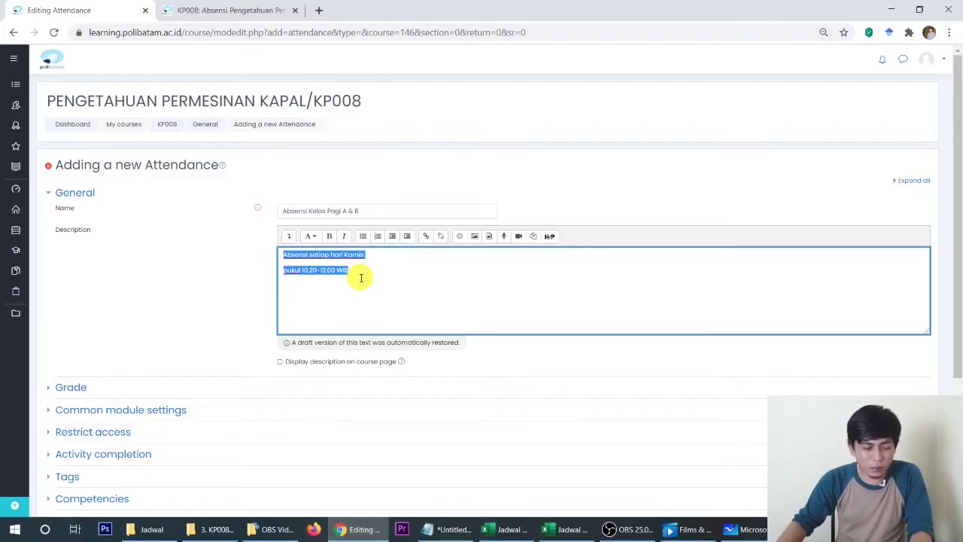
pyautogui.click(361, 278)
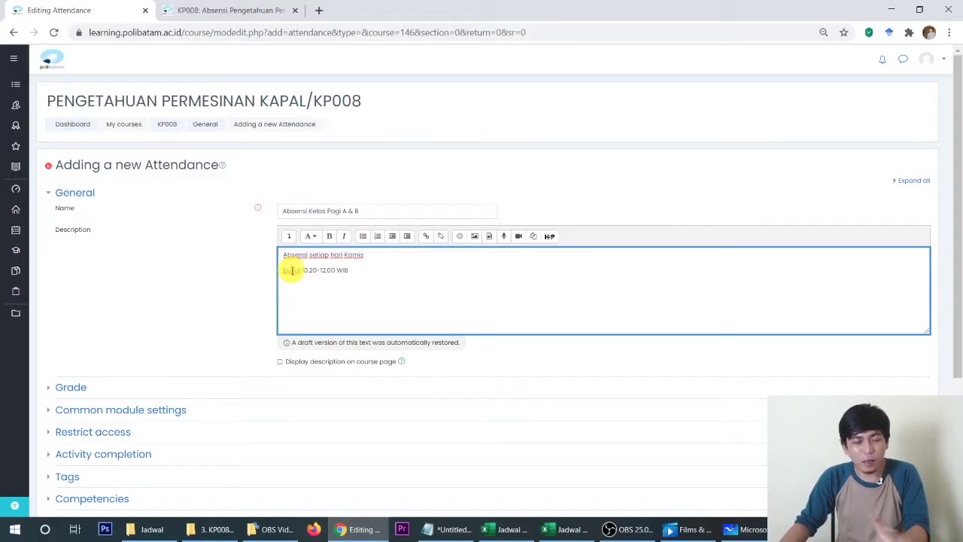
# Switch to the Excel teaching schedules and examine the Thursday (KAMIS) KP008 class times on the Jadwal Prodi Kapal sheet.
pyautogui.click(570, 528)
pyautogui.click(506, 531)
pyautogui.scroll(3, 351, 340)
pyautogui.scroll(-3, 225, 301)
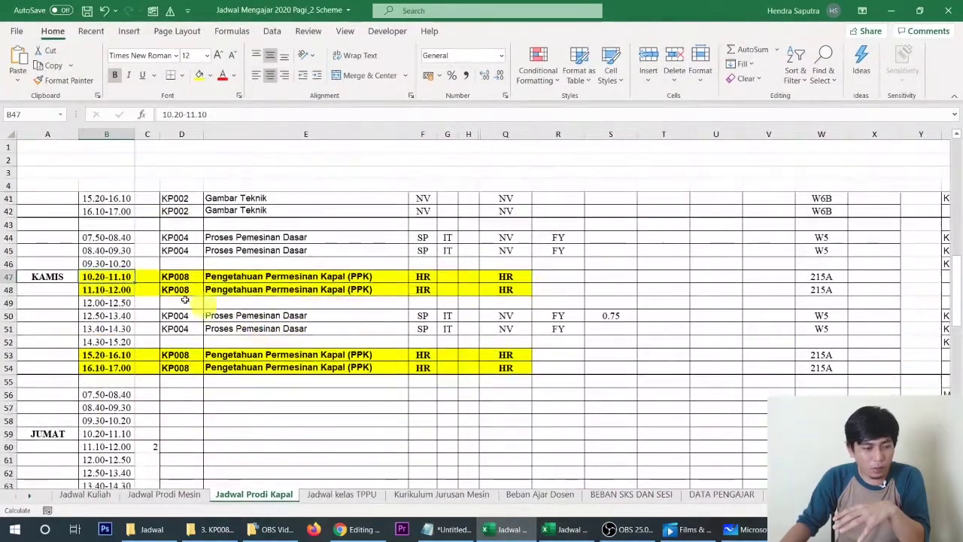
pyautogui.doubleClick(290, 276)
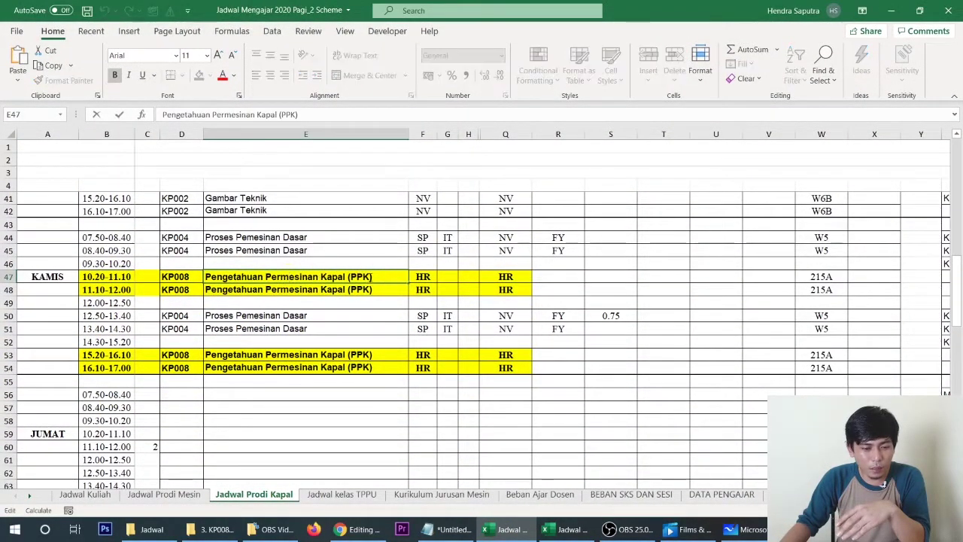
pyautogui.press('Return')
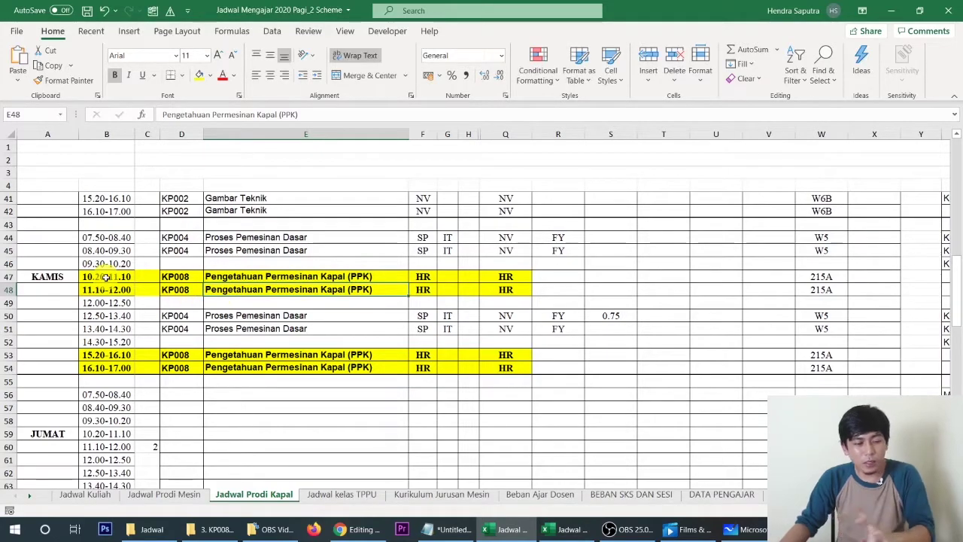
pyautogui.moveTo(106, 278); pyautogui.dragTo(372, 286)
pyautogui.moveTo(102, 354); pyautogui.dragTo(332, 368)
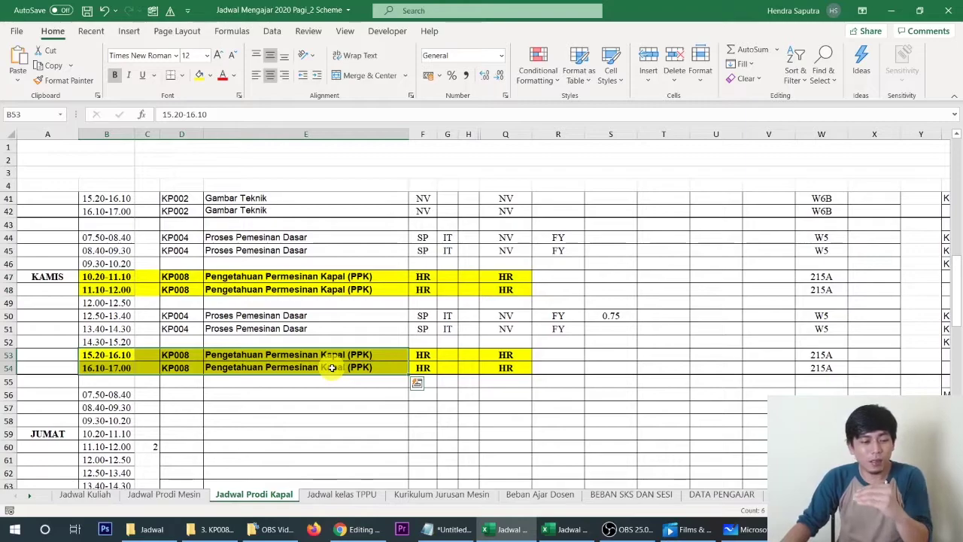
pyautogui.click(93, 276)
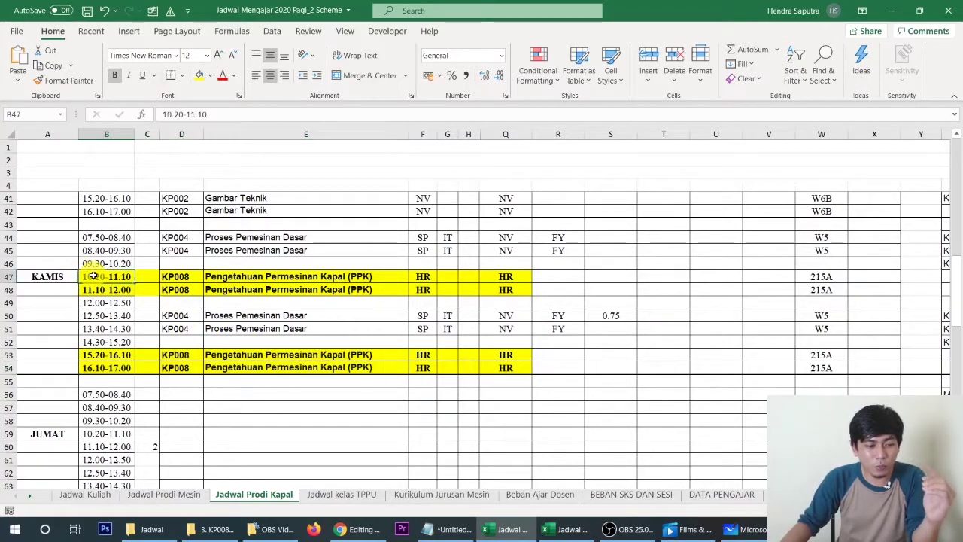
pyautogui.click(107, 357)
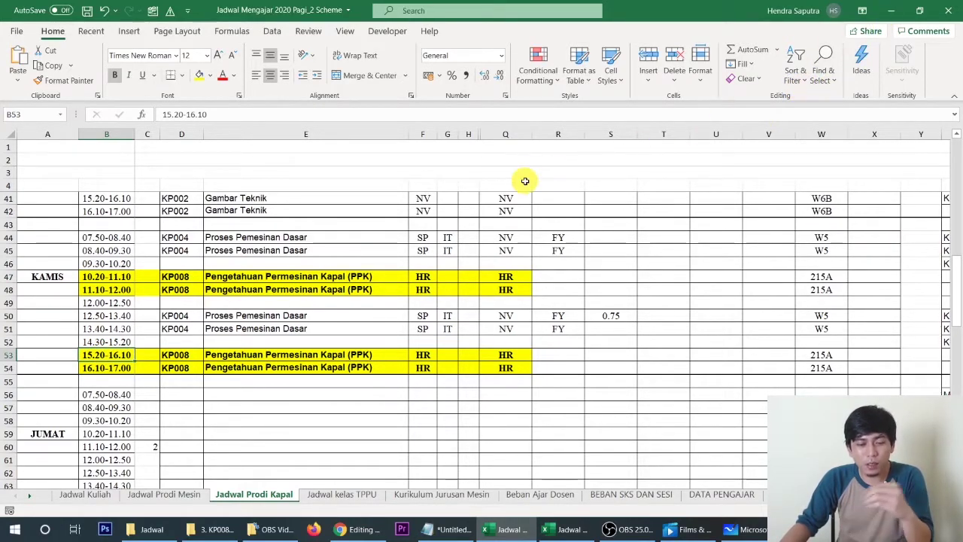
pyautogui.click(892, 10)
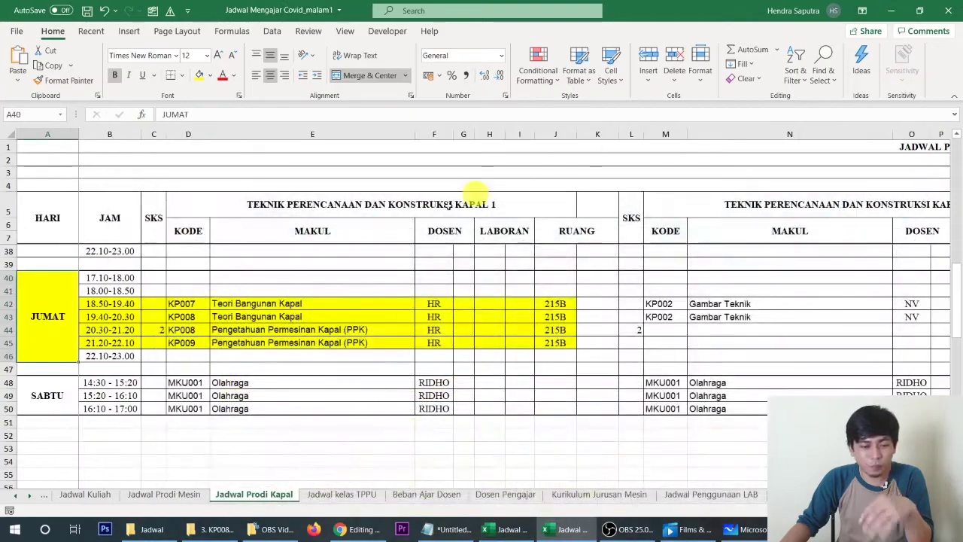
# Return to the attendance form in Chrome, join the description's two lines into one and make the whole text bold.
pyautogui.click(362, 530)
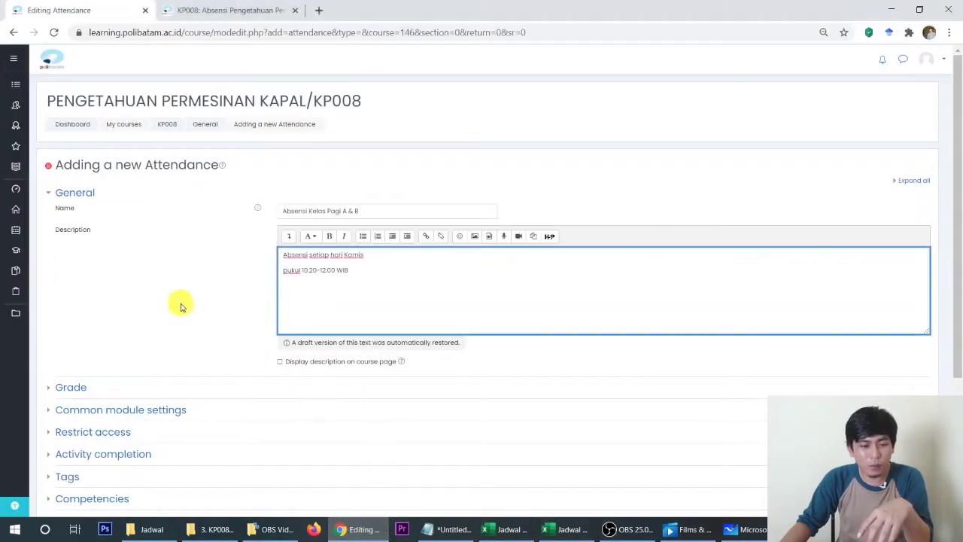
pyautogui.click(282, 270)
pyautogui.press('BackSpace')
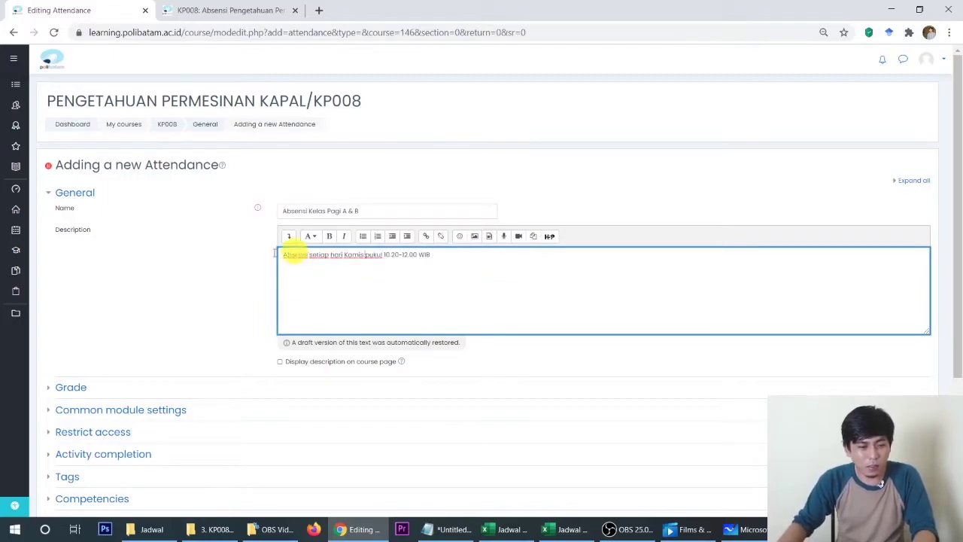
pyautogui.moveTo(441, 255); pyautogui.dragTo(267, 256)
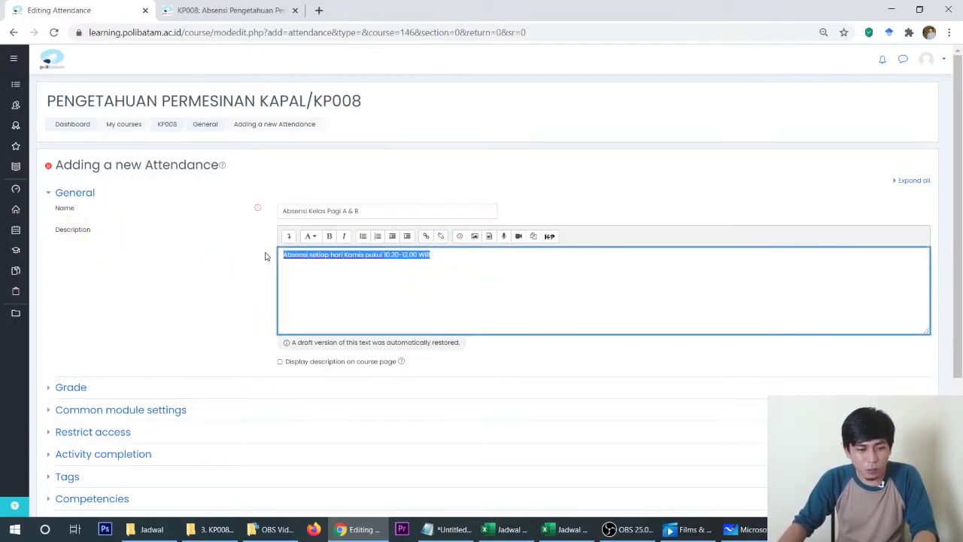
pyautogui.click(331, 236)
pyautogui.click(221, 264)
# Expand the common module settings of the new attendance and open the group mode choices.
pyautogui.scroll(-2, 221, 263)
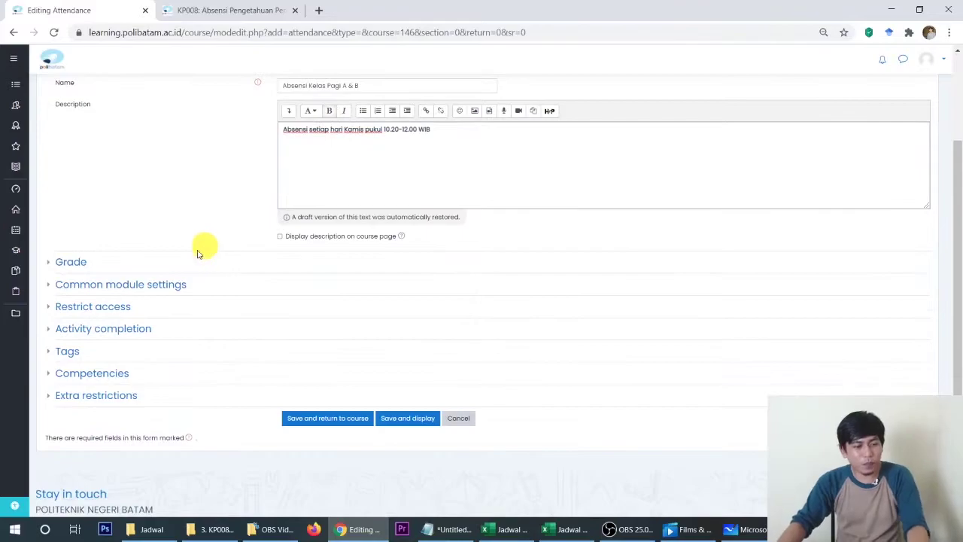
pyautogui.click(78, 290)
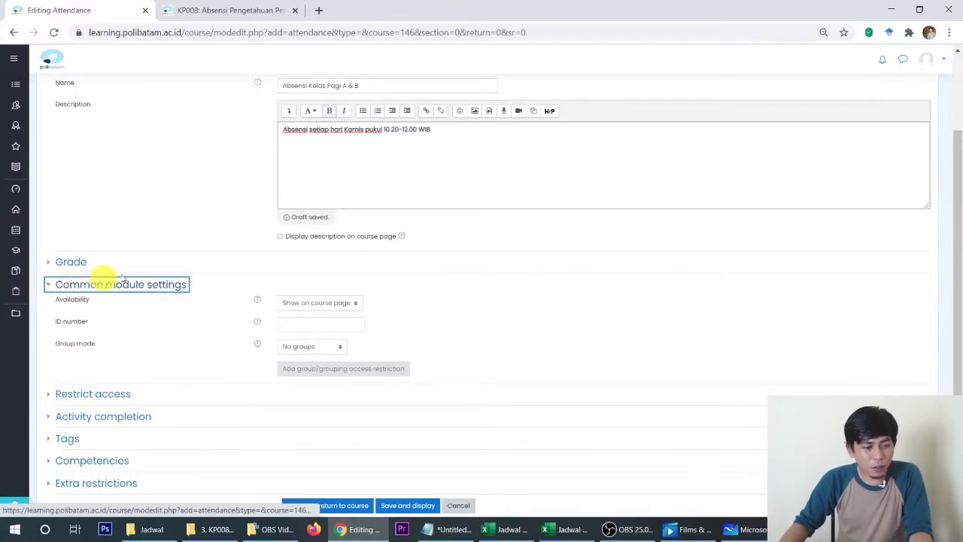
pyautogui.scroll(-2, 161, 261)
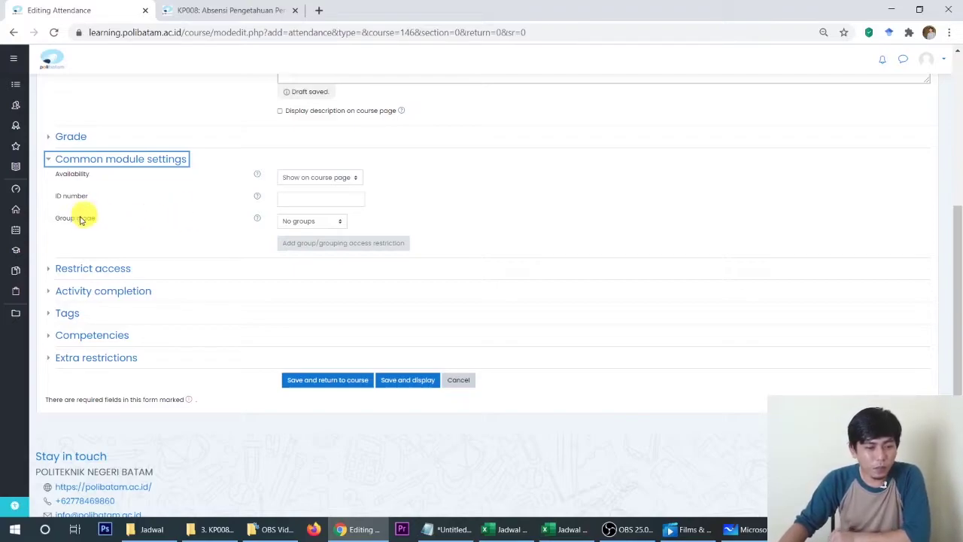
pyautogui.click(323, 223)
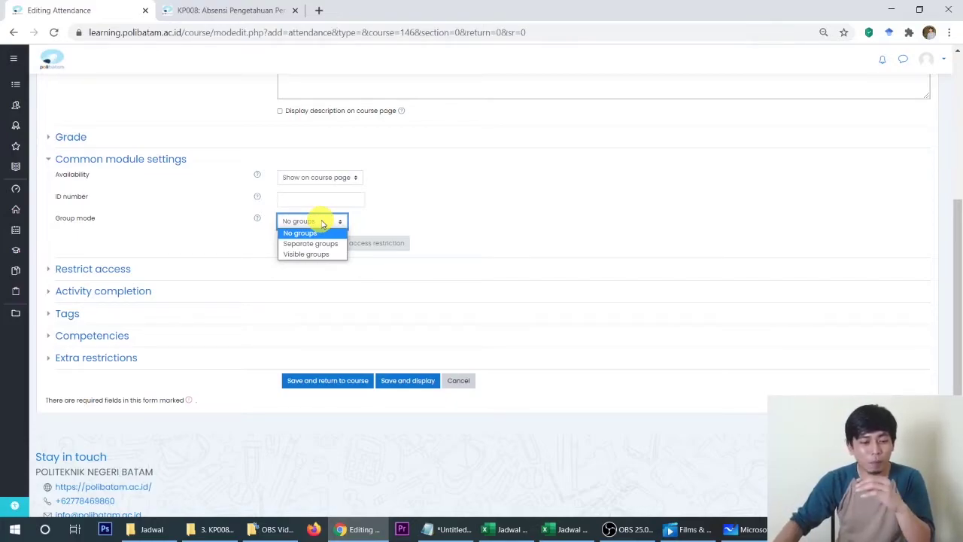
pyautogui.click(440, 226)
pyautogui.click(312, 225)
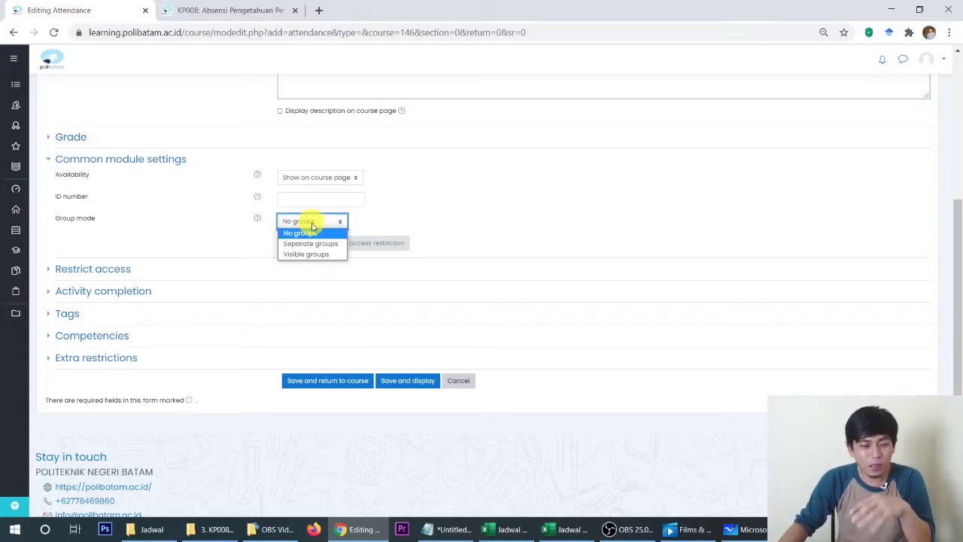
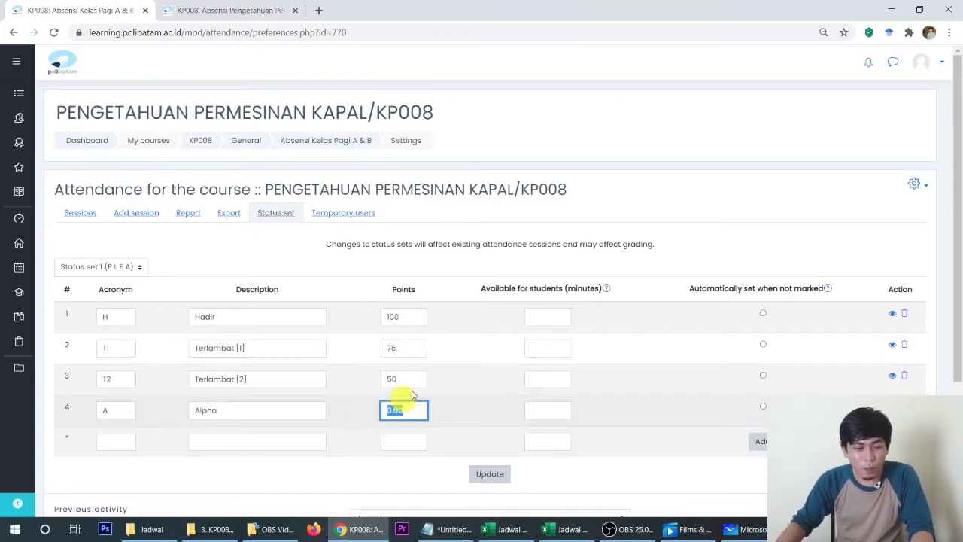
# Set the minutes available for students to 15 for Hadir, 30 for Terlambat [1] and 60 for Terlambat [2], leaving Alpha blank.
pyautogui.click(551, 314)
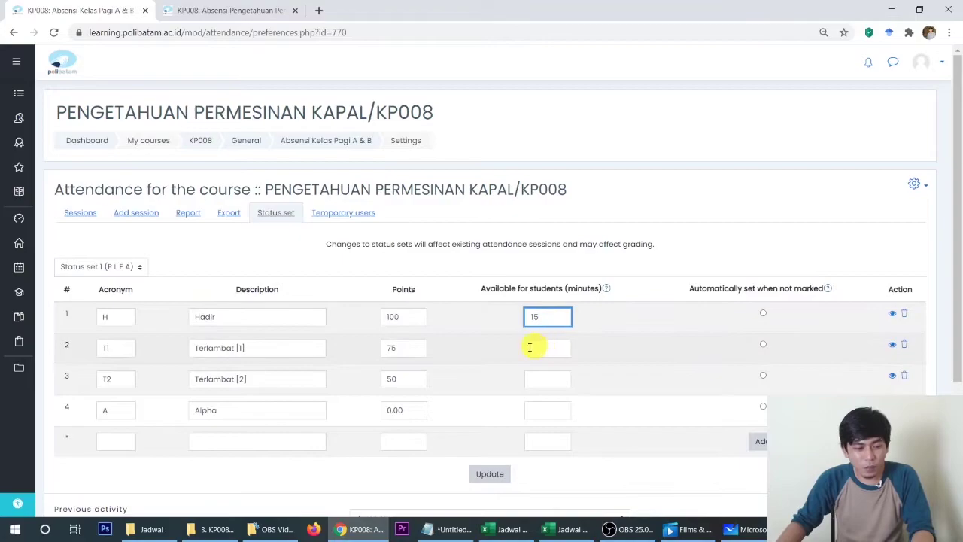
pyautogui.click(555, 350)
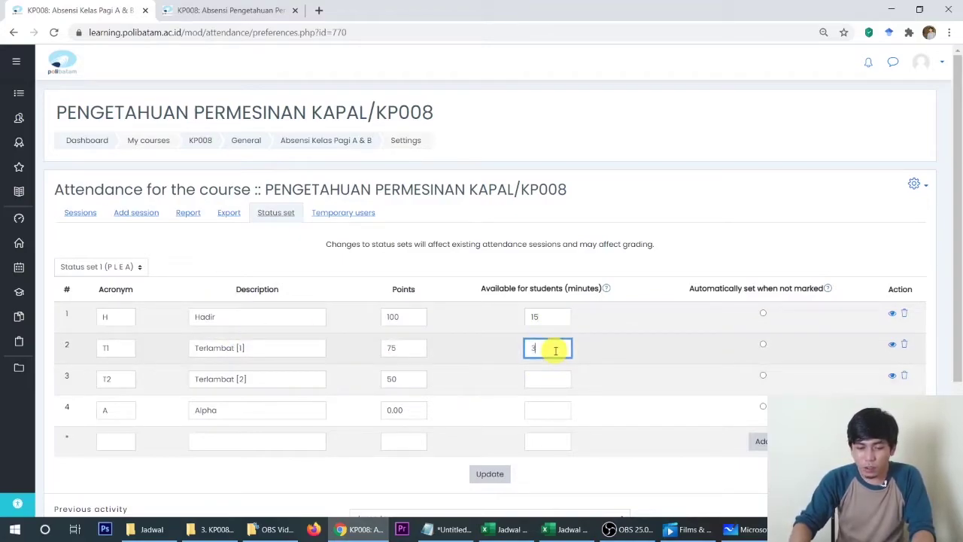
pyautogui.click(541, 378)
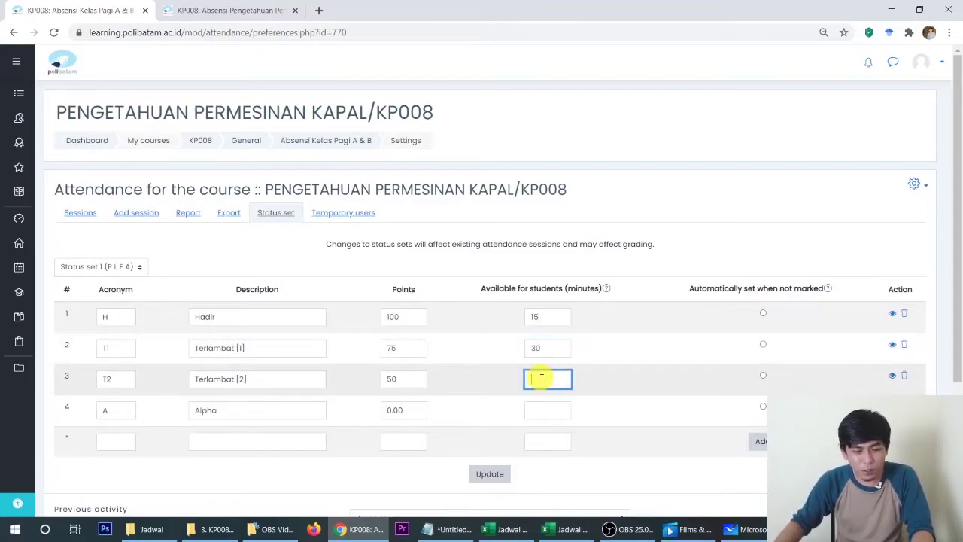
pyautogui.write('60')
pyautogui.click(606, 378)
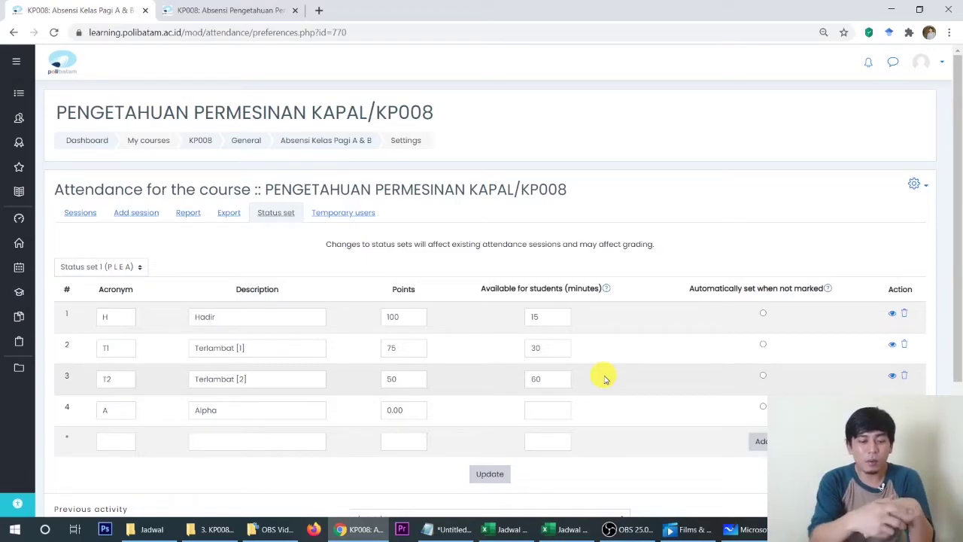
pyautogui.click(536, 409)
pyautogui.click(581, 411)
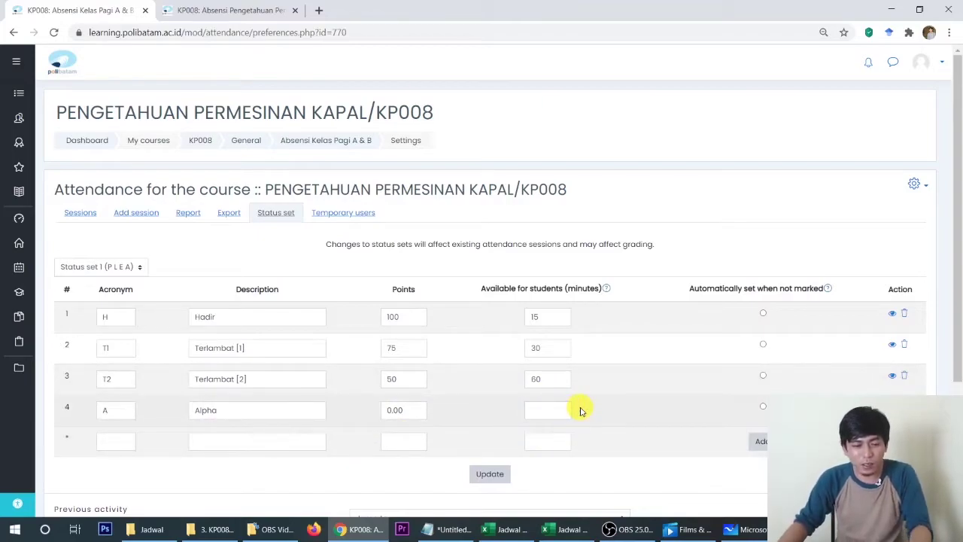
# Make Alpha the status automatically set when attendance is not marked, and update the status set.
pyautogui.moveTo(688, 288); pyautogui.dragTo(765, 287)
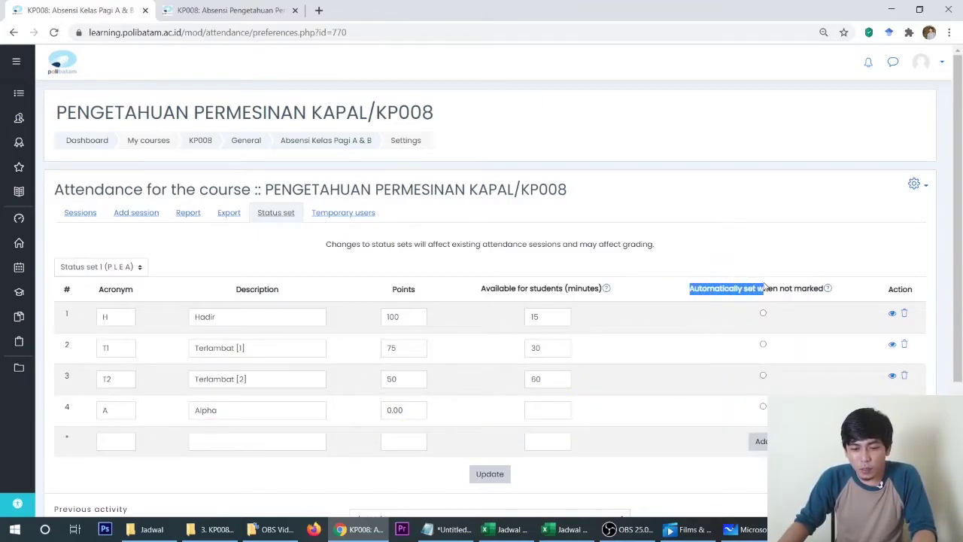
pyautogui.click(763, 408)
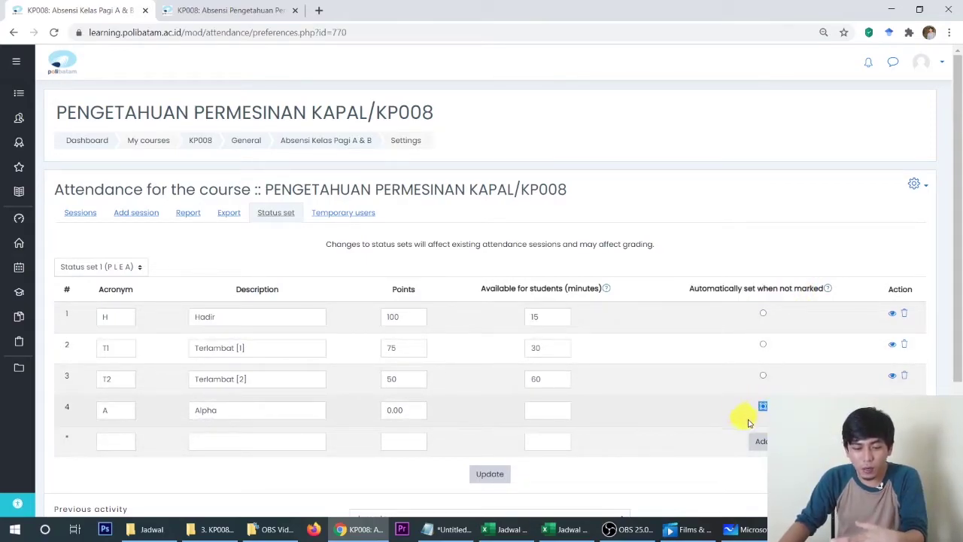
pyautogui.scroll(-2, 700, 388)
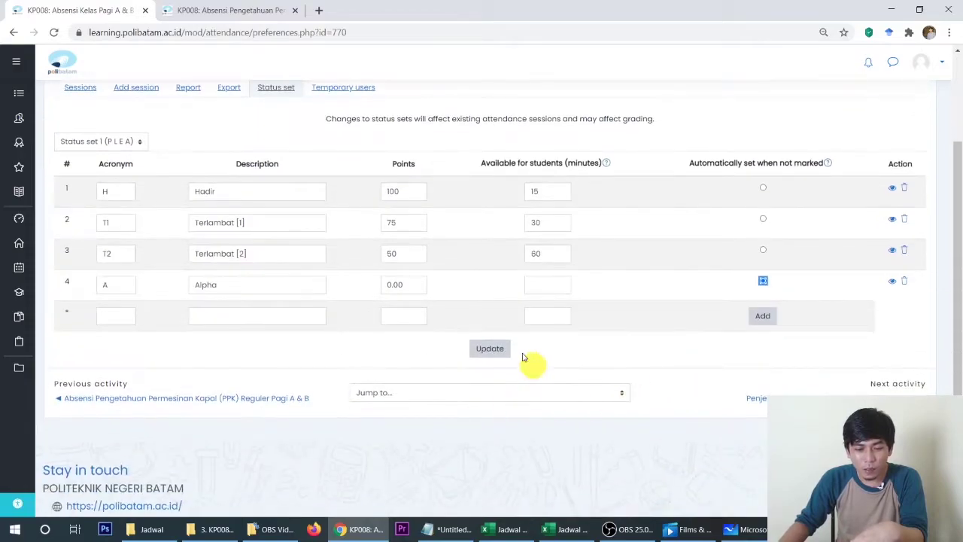
pyautogui.click(499, 348)
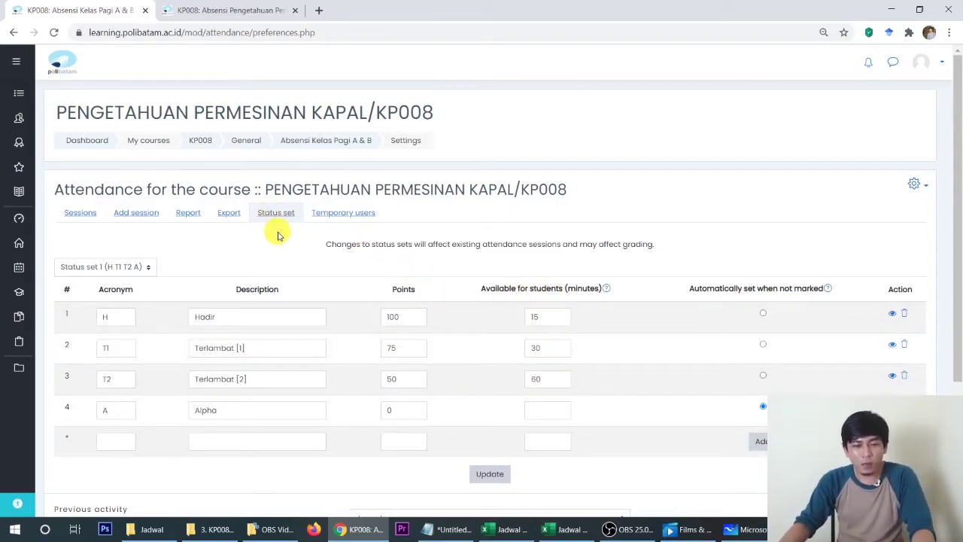
# Start adding a session to the attendance activity for both student groups, RSA and RSB.
pyautogui.click(143, 213)
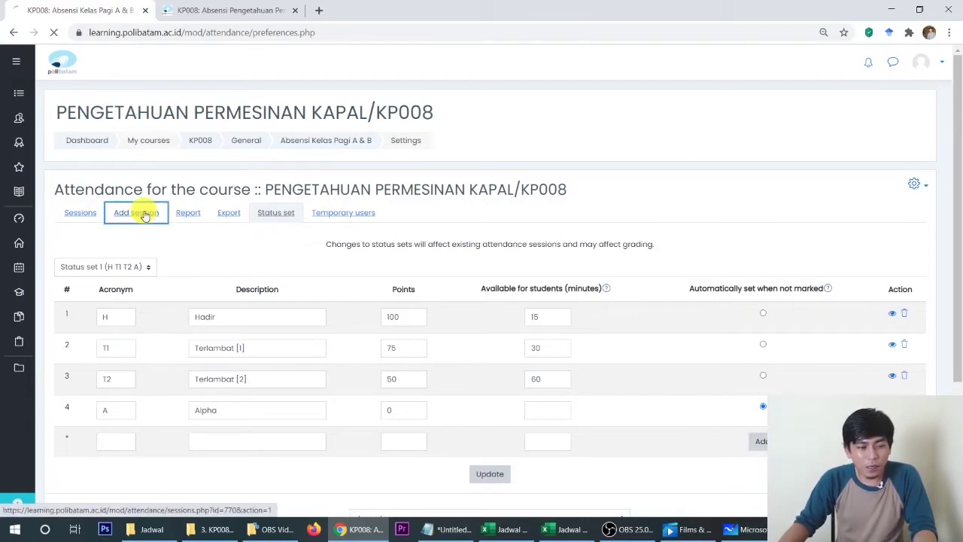
pyautogui.scroll(-2, 660, 228)
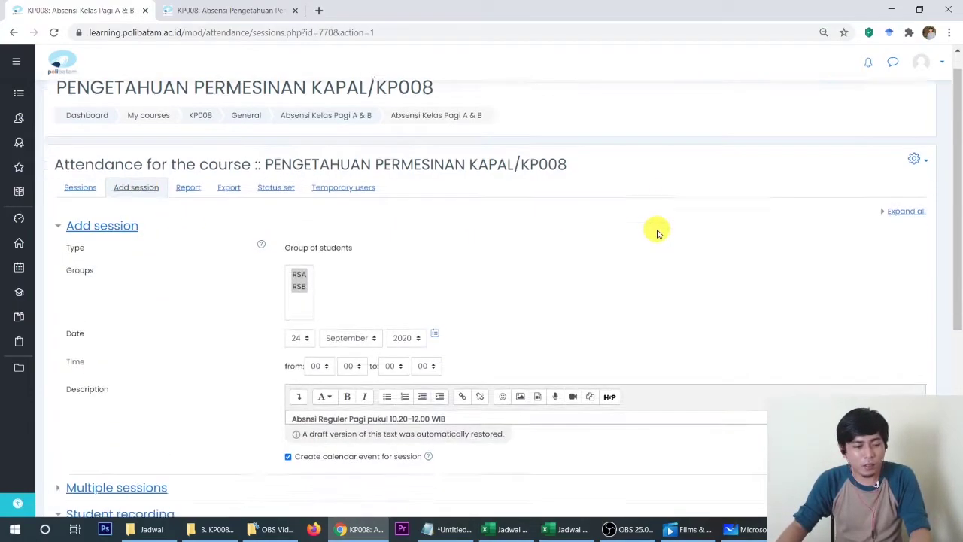
pyautogui.moveTo(70, 173); pyautogui.dragTo(97, 167)
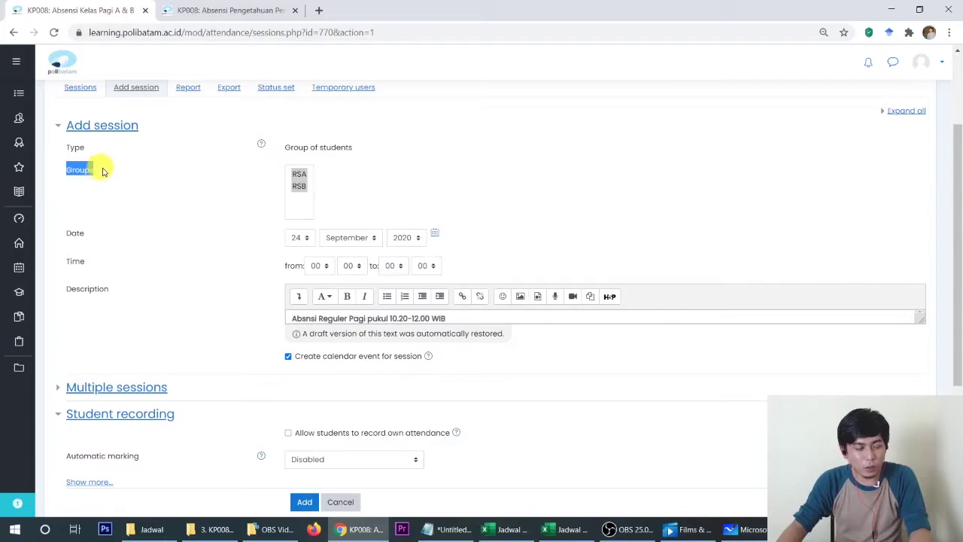
pyautogui.click(118, 174)
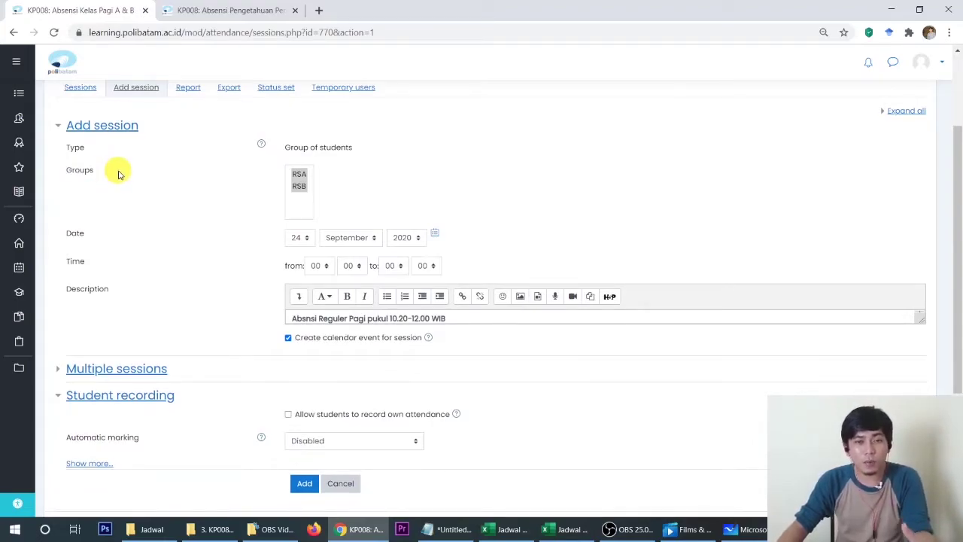
pyautogui.click(300, 175)
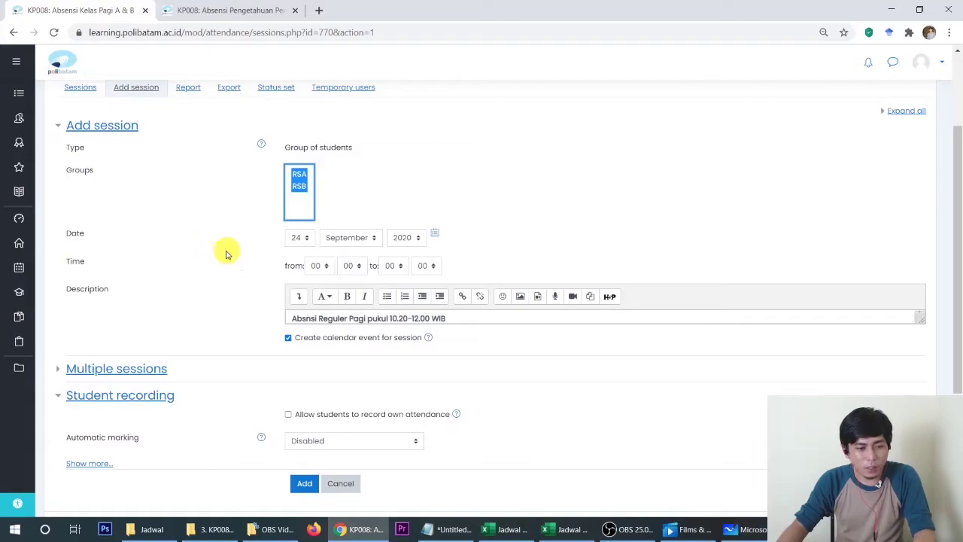
# Switch to the Excel teaching schedule and check the Thursday (KAMIS) morning class times for KP008.
pyautogui.click(509, 528)
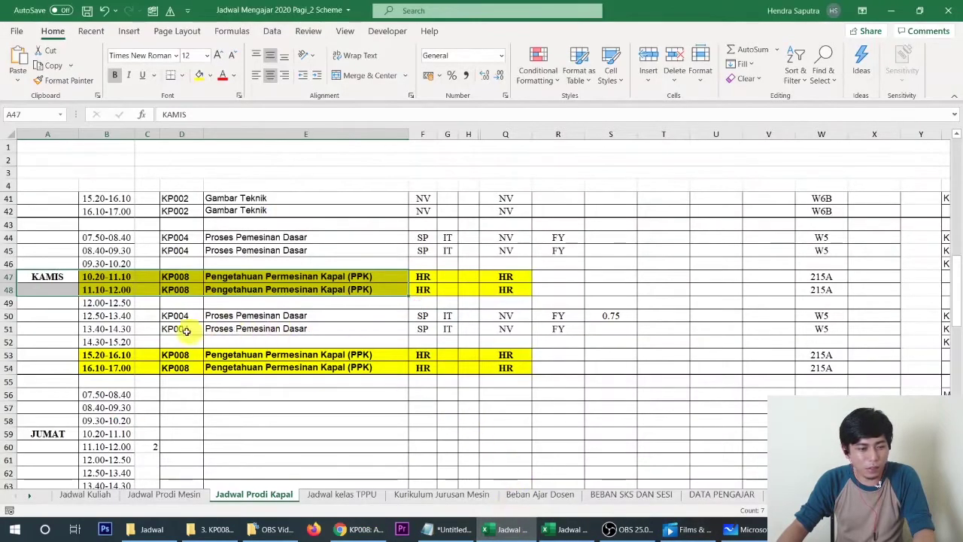
pyautogui.click(181, 318)
pyautogui.moveTo(58, 278); pyautogui.dragTo(122, 289)
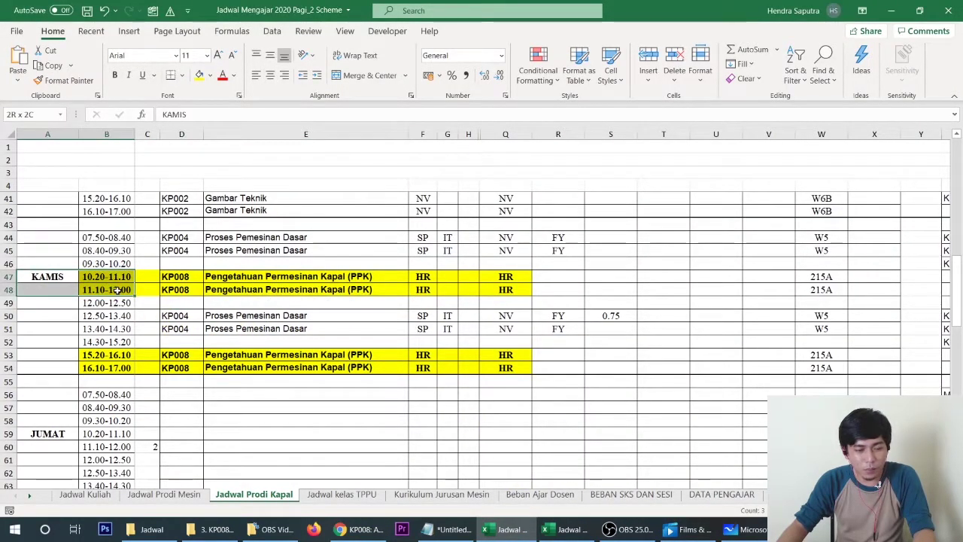
pyautogui.click(893, 9)
# Check the weekday of 24 September 2020 in the system calendar against the session's date.
pyautogui.click(933, 529)
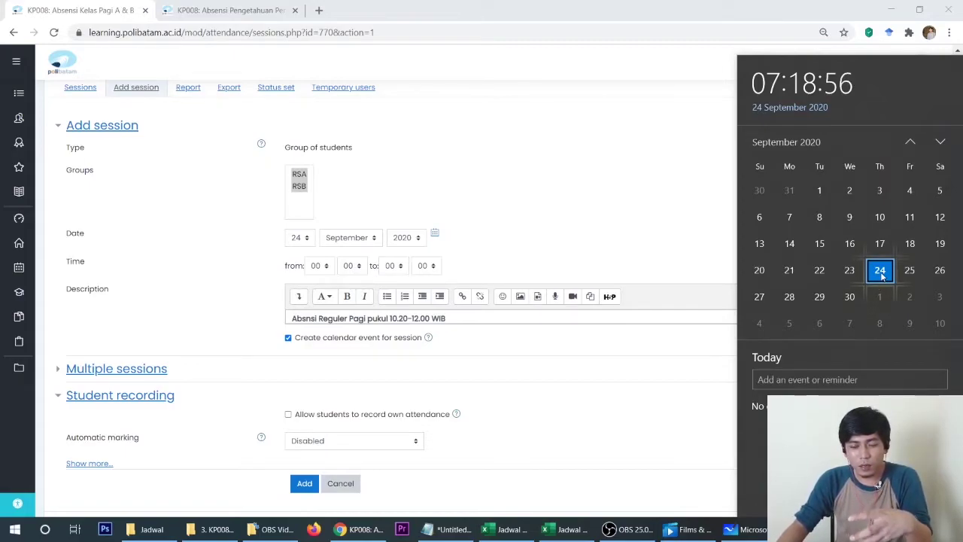
pyautogui.click(904, 273)
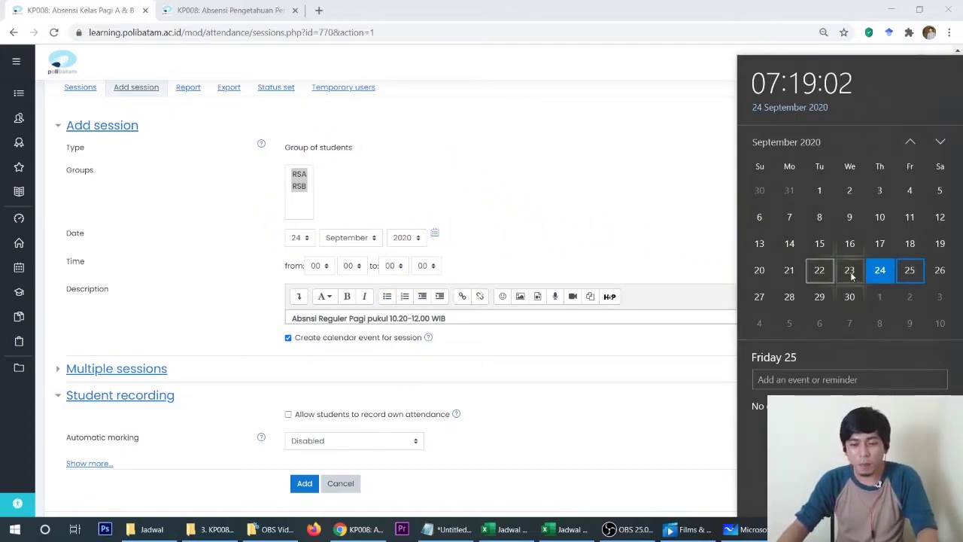
pyautogui.click(879, 270)
pyautogui.click(441, 217)
pyautogui.click(298, 239)
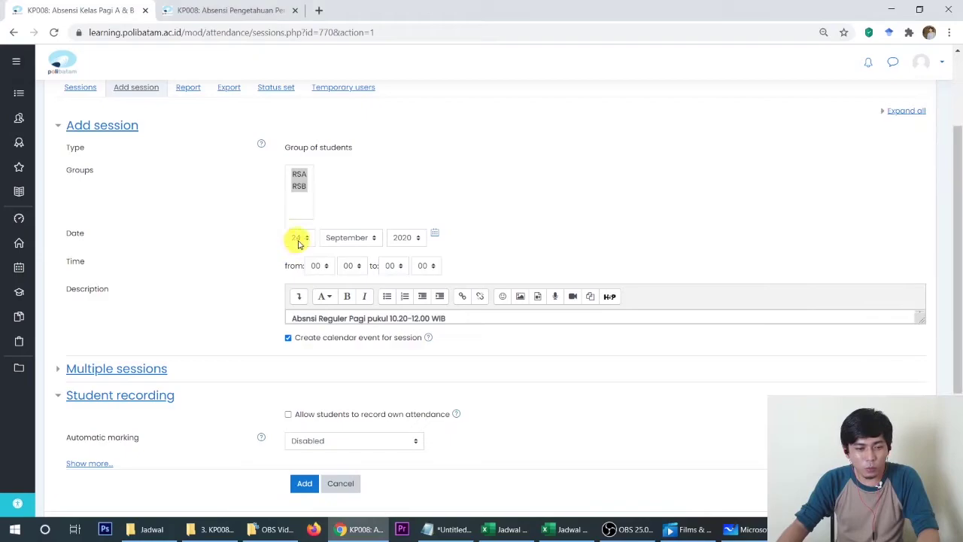
pyautogui.click(299, 241)
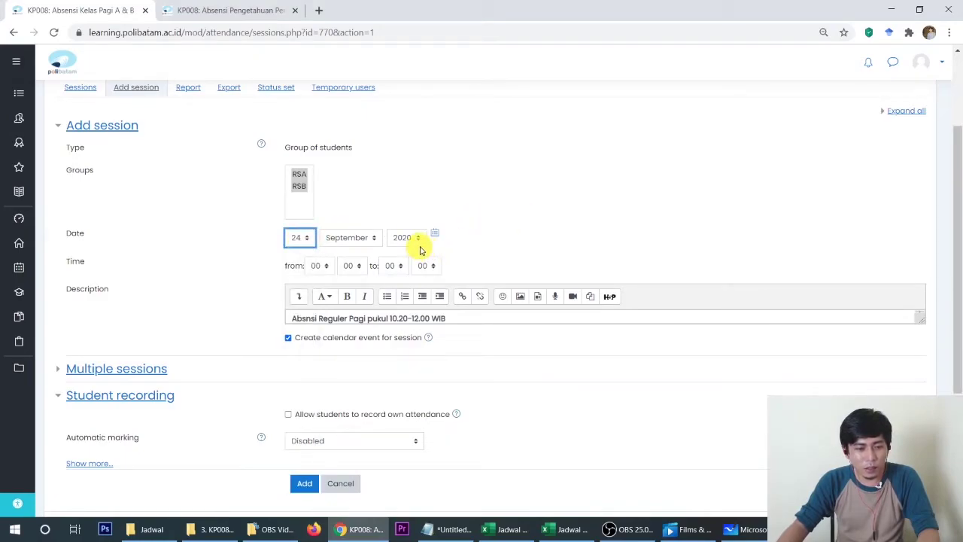
# Set the session time from 10:20 to 12:00, rechecking the KP008 morning hours in the Excel schedule.
pyautogui.click(313, 267)
pyautogui.click(317, 387)
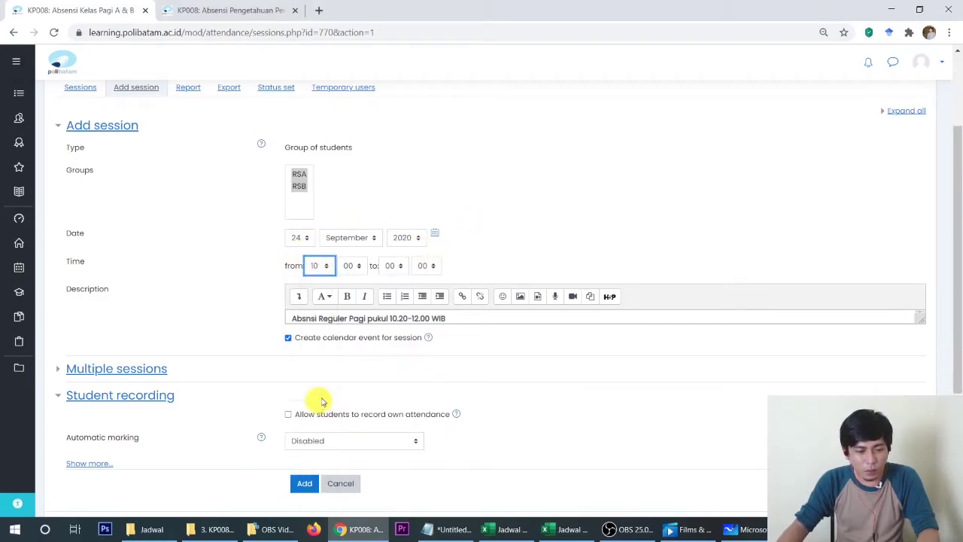
pyautogui.click(351, 265)
pyautogui.click(508, 529)
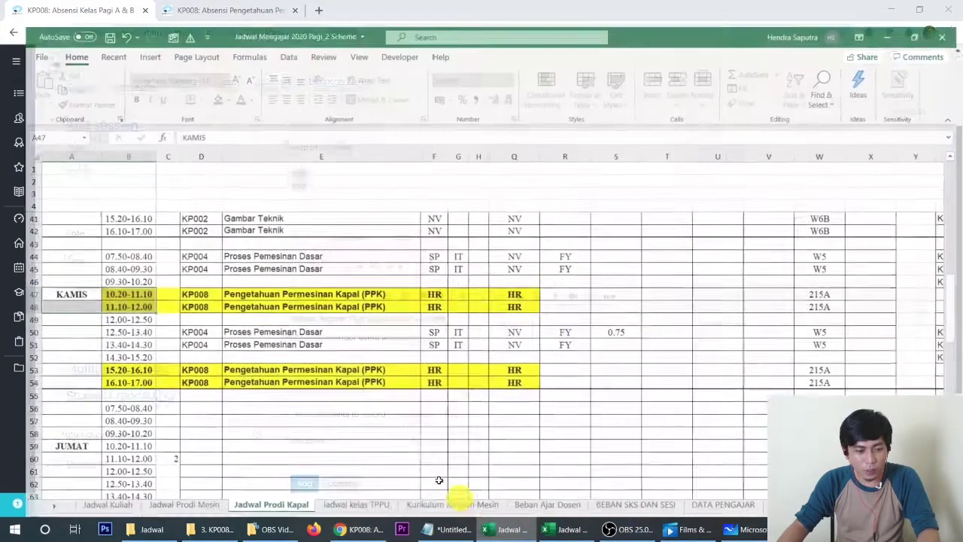
pyautogui.click(119, 289)
pyautogui.click(104, 278)
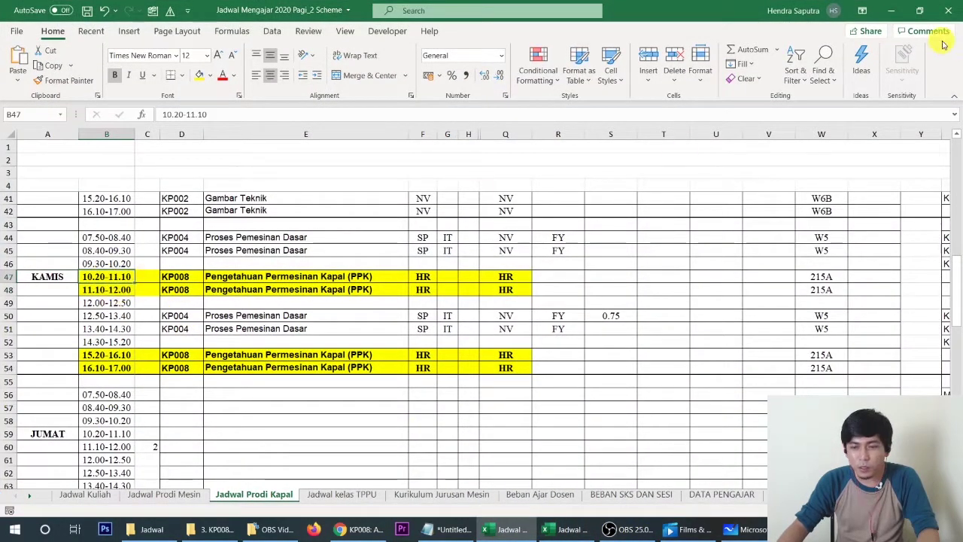
pyautogui.click(891, 10)
pyautogui.click(318, 267)
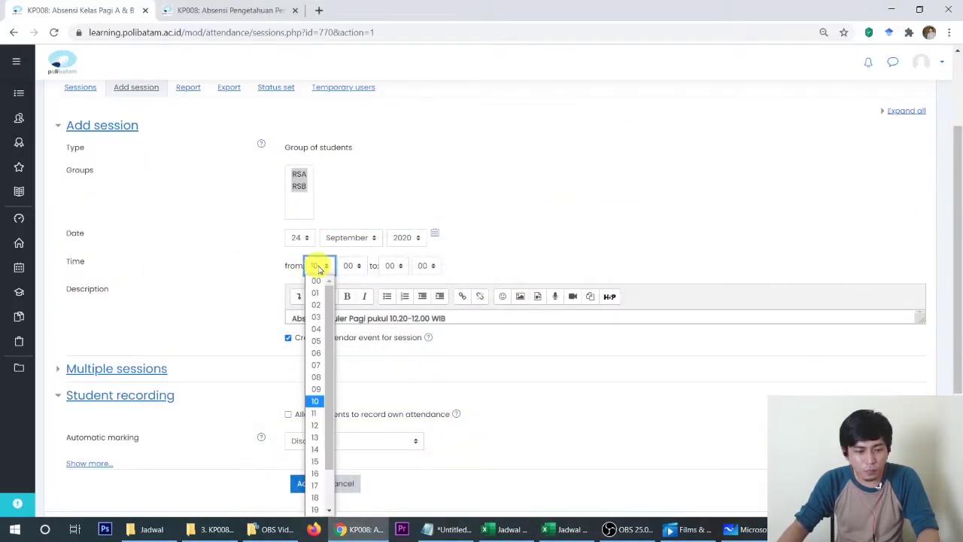
pyautogui.click(349, 266)
pyautogui.click(351, 329)
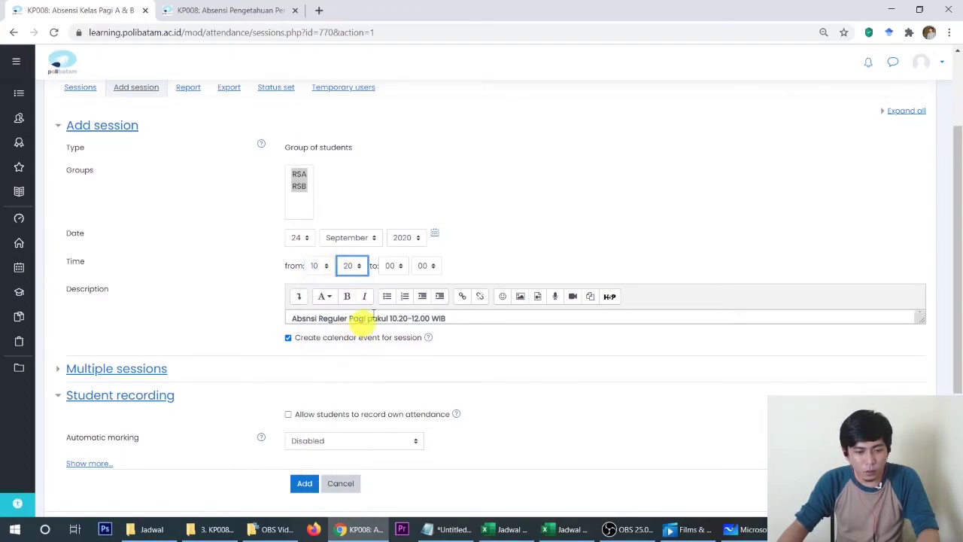
pyautogui.click(393, 266)
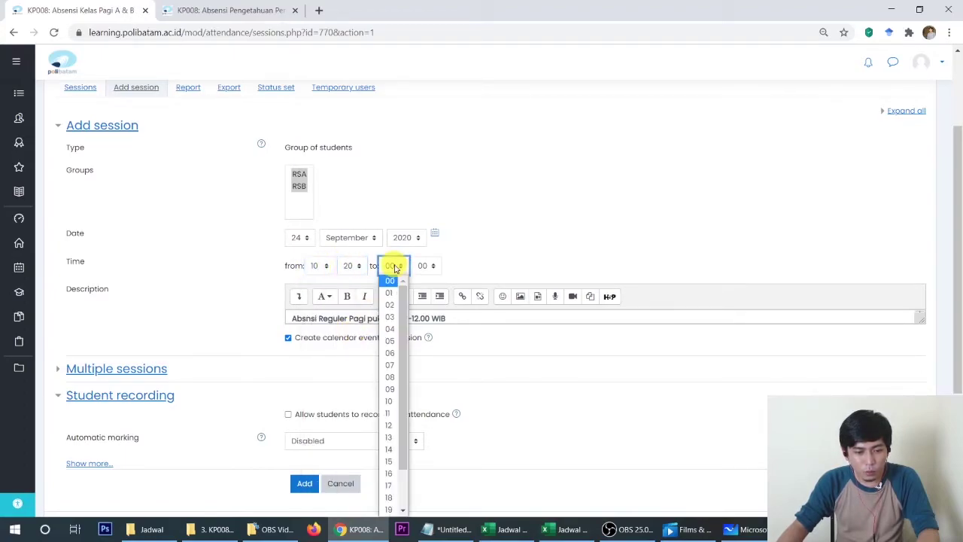
pyautogui.click(389, 426)
# Enlarge the session's description box and correct its first word to "Absensi".
pyautogui.scroll(-3, 506, 240)
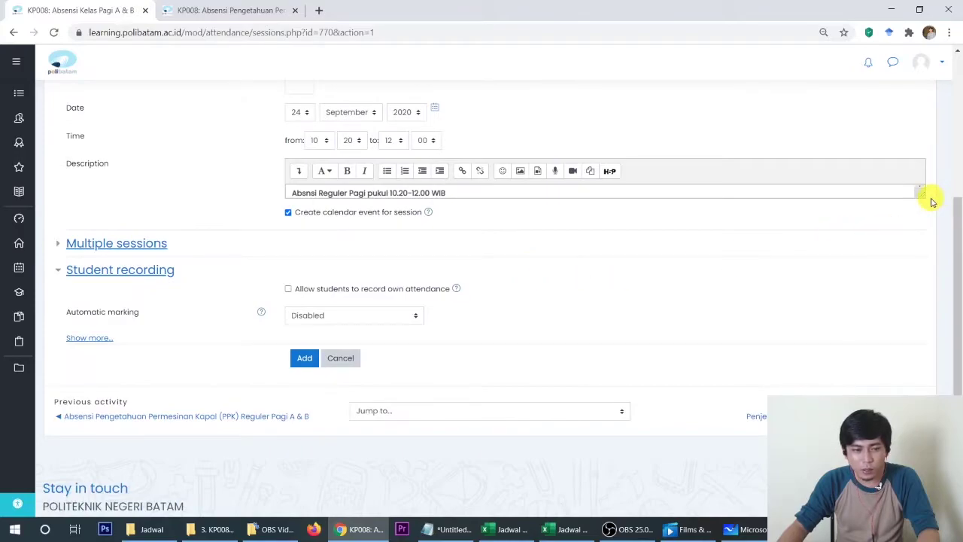
pyautogui.moveTo(922, 202); pyautogui.dragTo(918, 227)
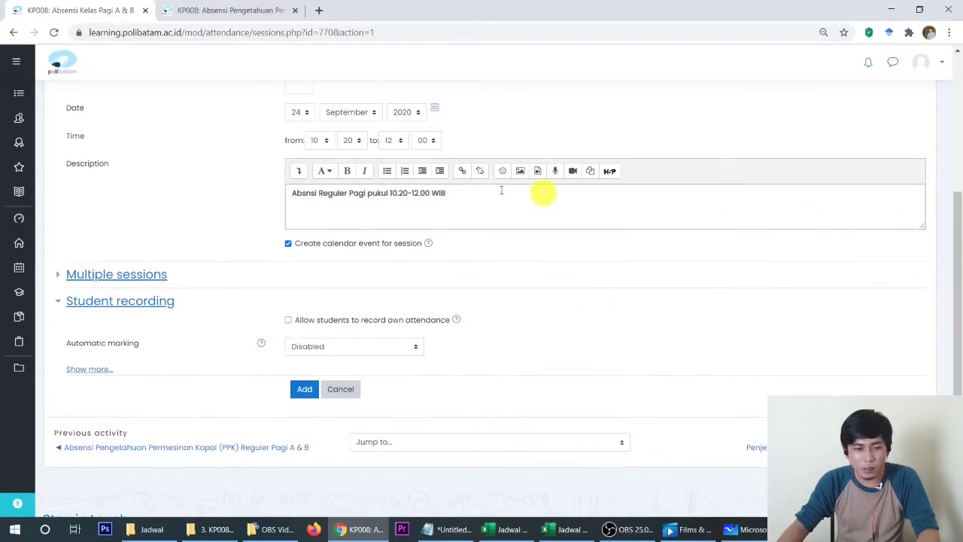
pyautogui.click(411, 209)
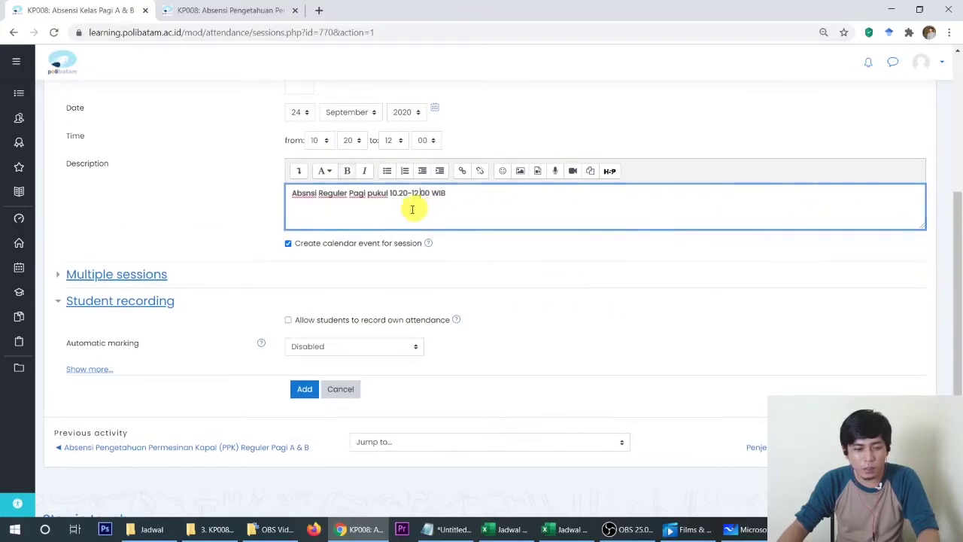
pyautogui.click(307, 193)
pyautogui.write('e')
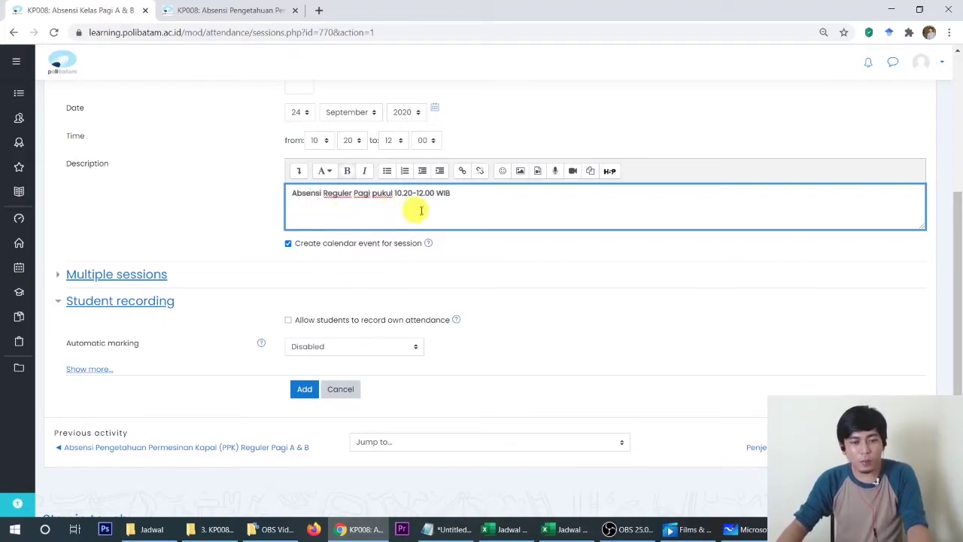
pyautogui.scroll(2, 232, 253)
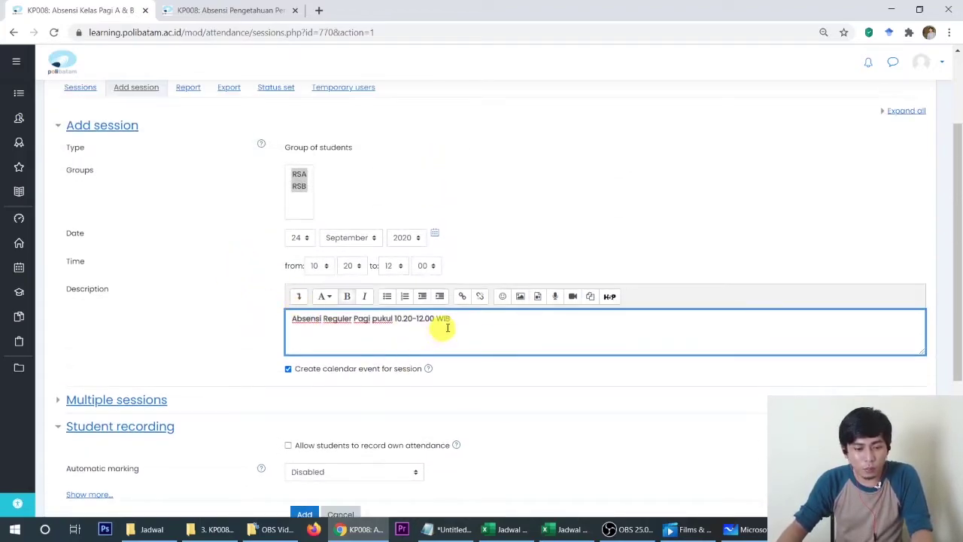
pyautogui.scroll(-2, 176, 288)
pyautogui.click(186, 189)
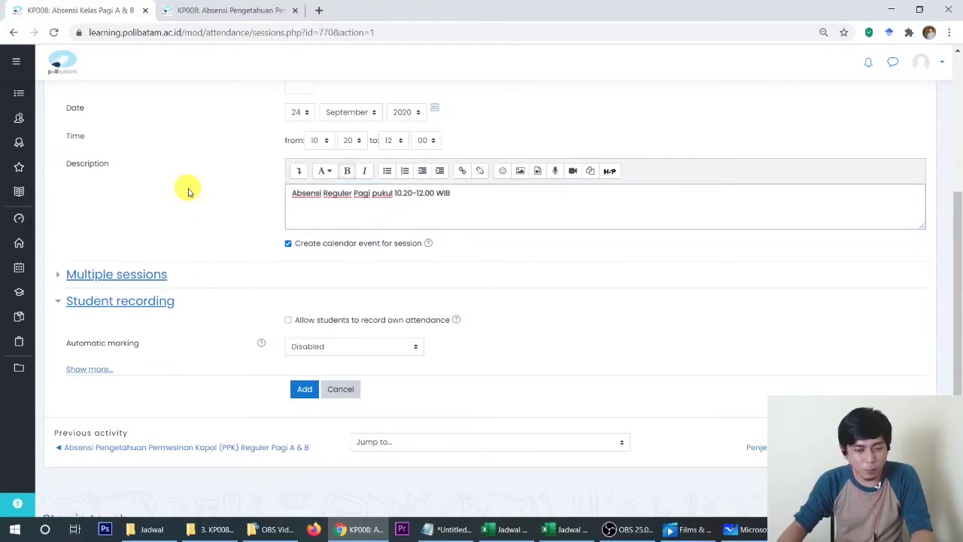
# Expand the multiple sessions settings, enable repeating the session and set it to repeat on Thursday.
pyautogui.click(61, 277)
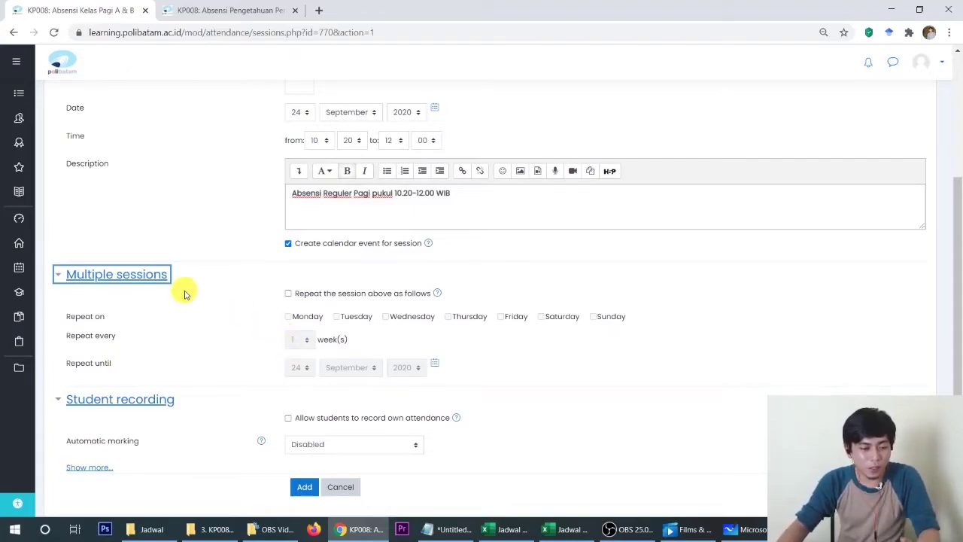
pyautogui.click(288, 293)
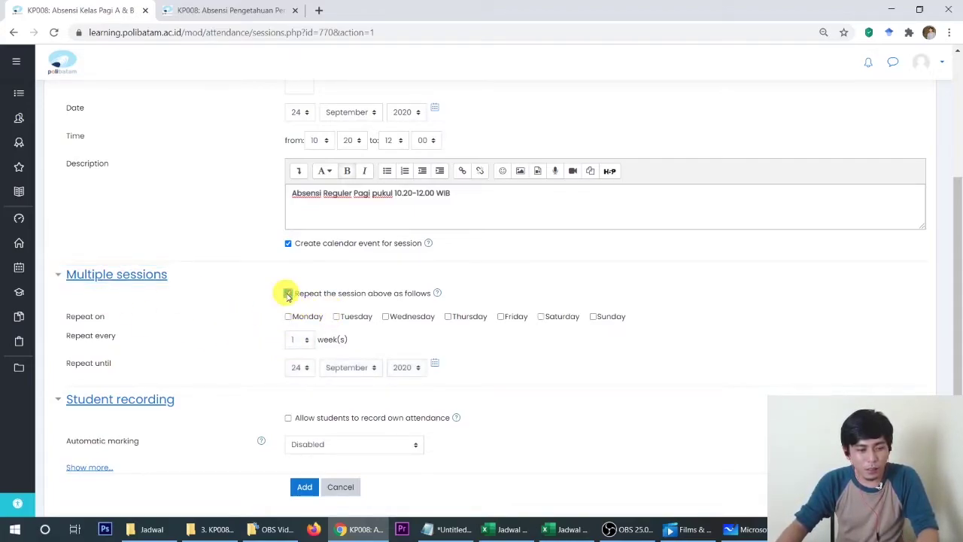
pyautogui.moveTo(65, 320); pyautogui.dragTo(105, 317)
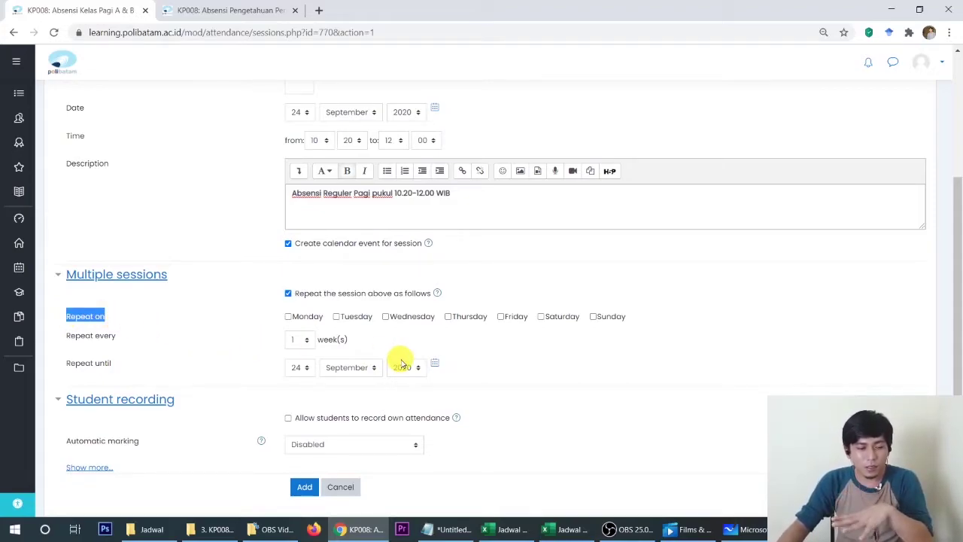
pyautogui.click(448, 317)
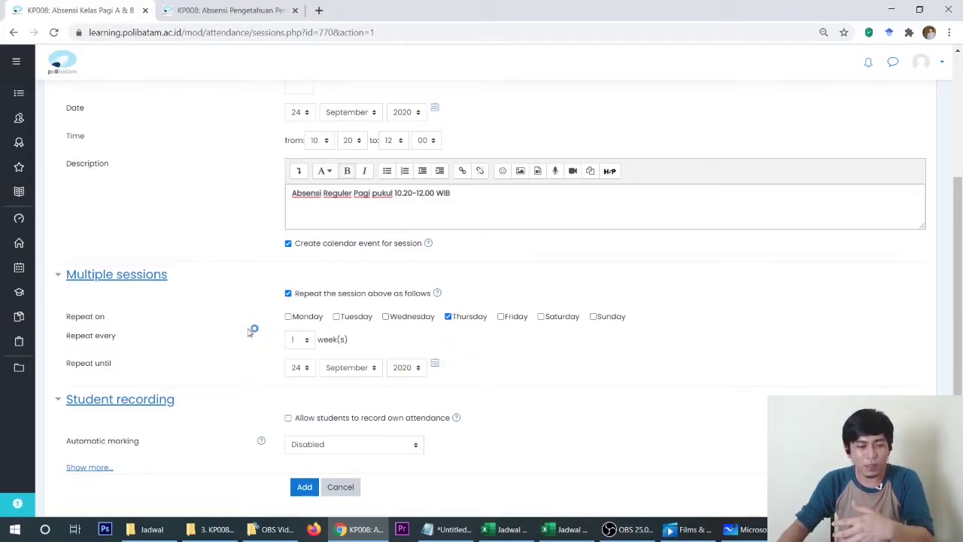
# Examine the repeat interval and the repeat-until date alongside the session's date and time.
pyautogui.moveTo(65, 336); pyautogui.dragTo(116, 339)
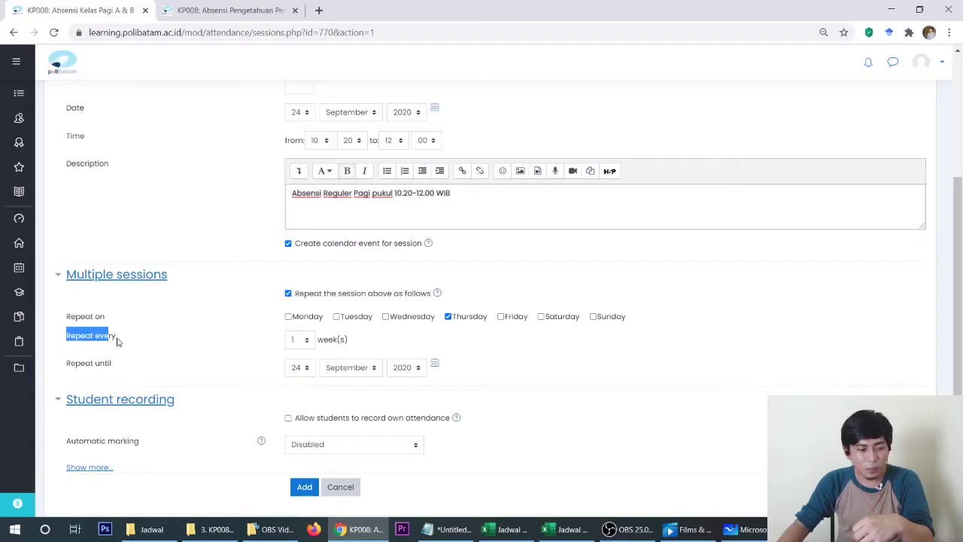
pyautogui.click(168, 344)
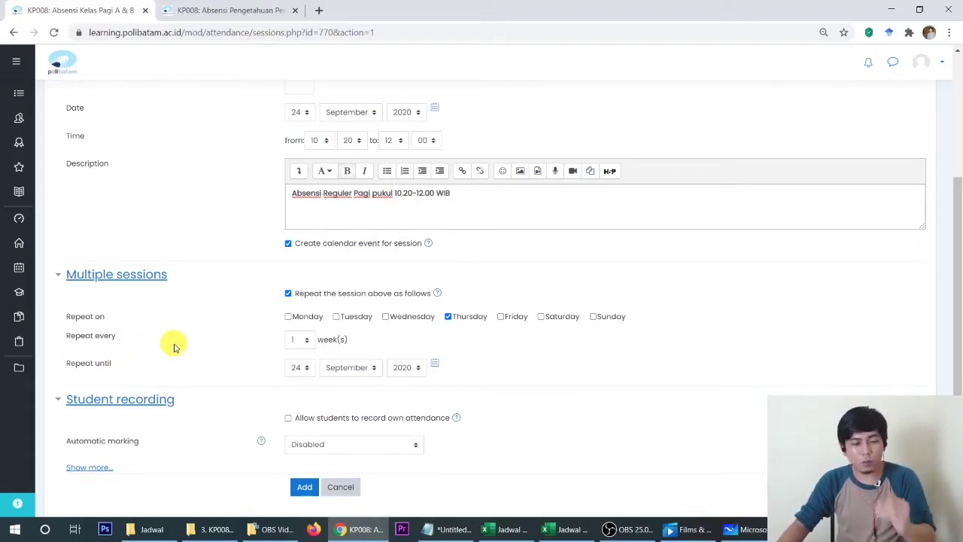
pyautogui.scroll(-2, 286, 339)
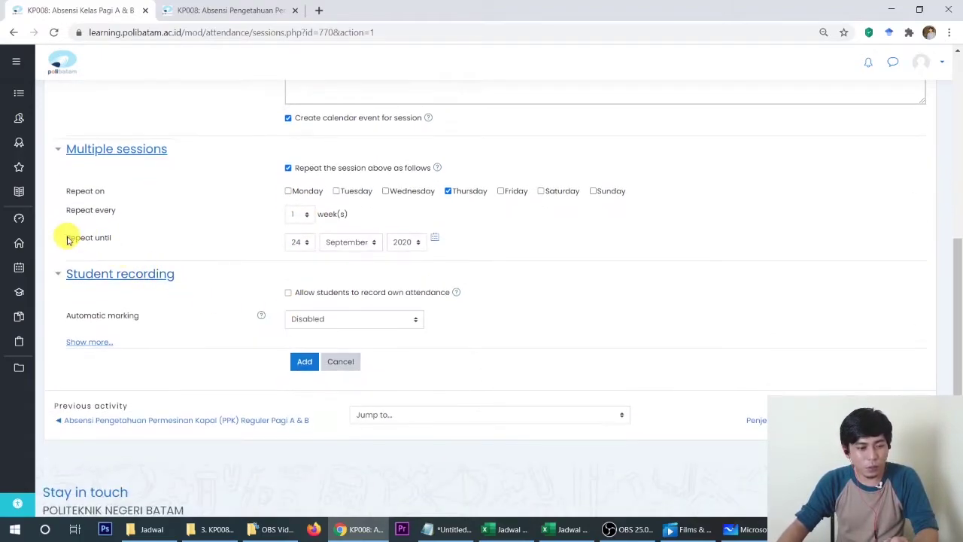
pyautogui.moveTo(67, 238); pyautogui.dragTo(138, 239)
pyautogui.click(146, 241)
pyautogui.scroll(2, 155, 252)
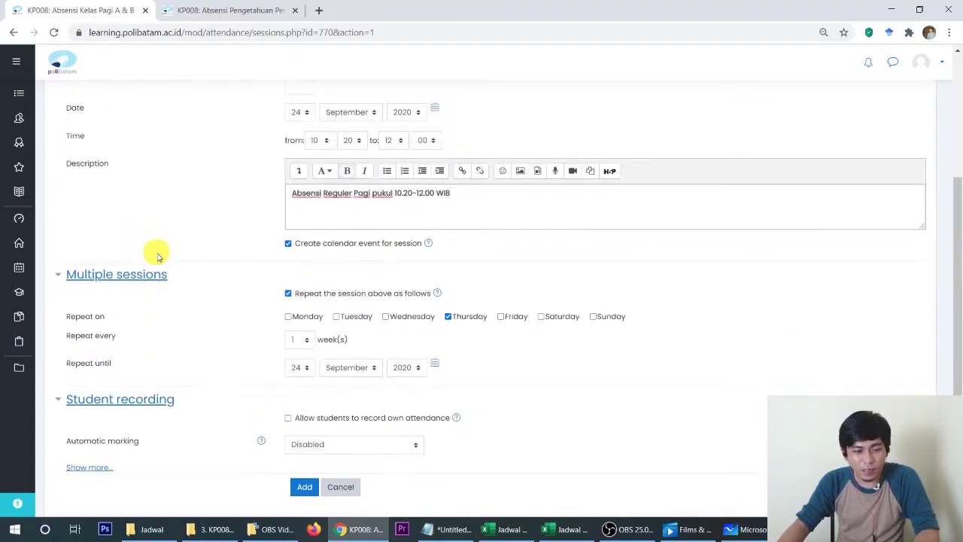
pyautogui.scroll(2, 157, 256)
pyautogui.scroll(-2, 158, 254)
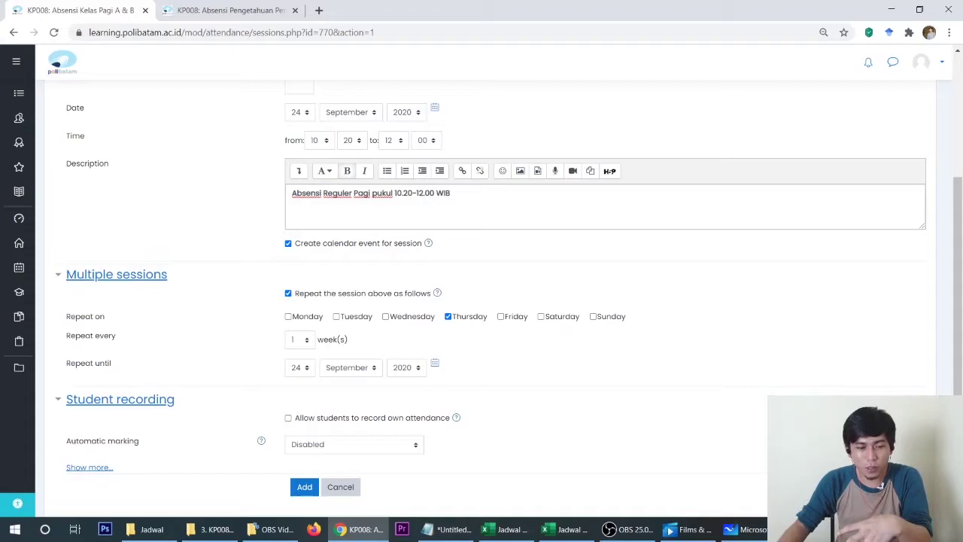
# Count the weekly Thursdays from 24 September through 12 November 2020 in the Windows calendar.
pyautogui.click(926, 530)
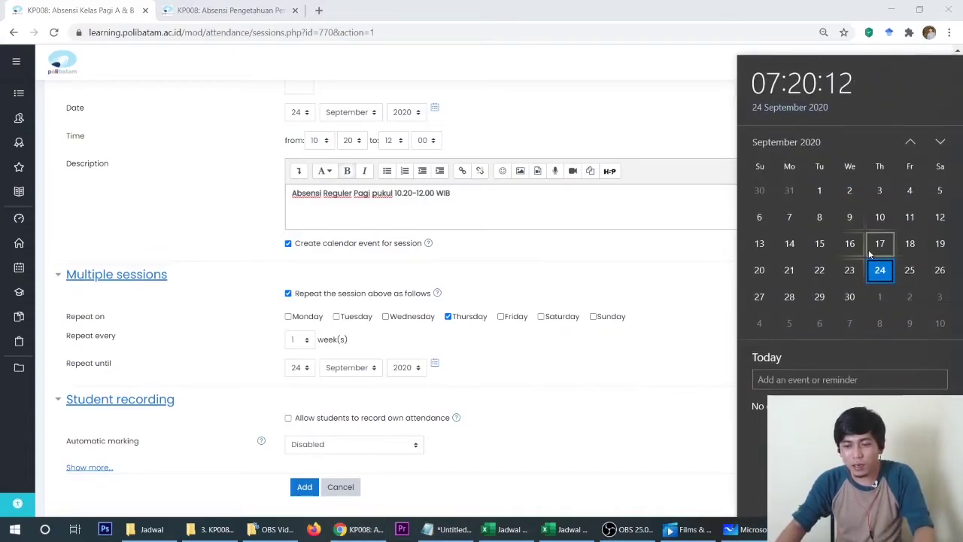
pyautogui.scroll(-1, 883, 273)
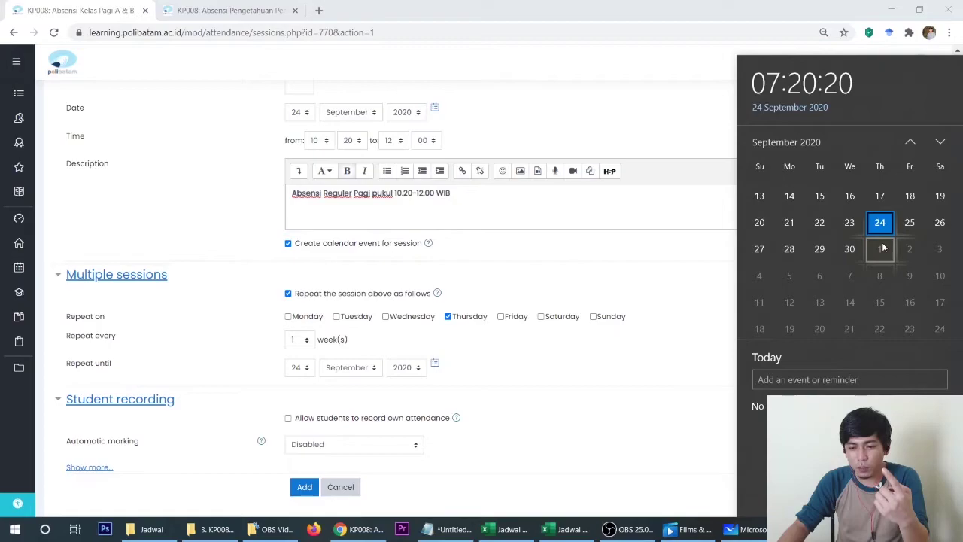
pyautogui.press('Down')
pyautogui.press('Down')
pyautogui.press('Down')
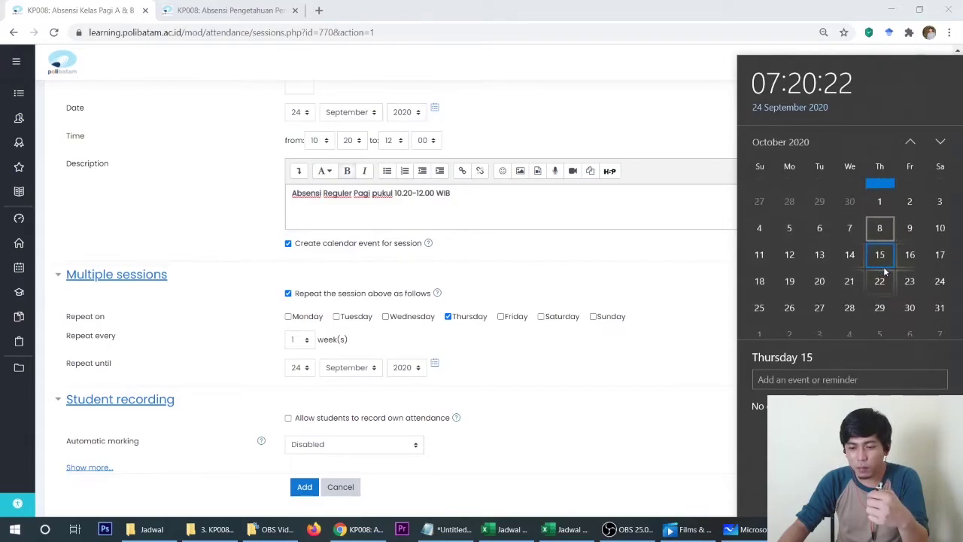
pyautogui.press('Down')
pyautogui.press('Down')
pyautogui.press('Down')
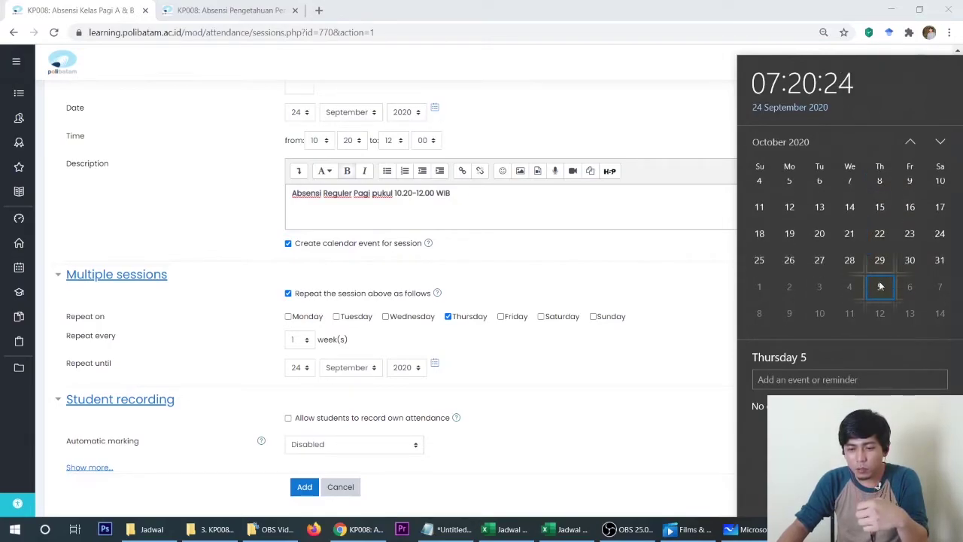
pyautogui.click(880, 219)
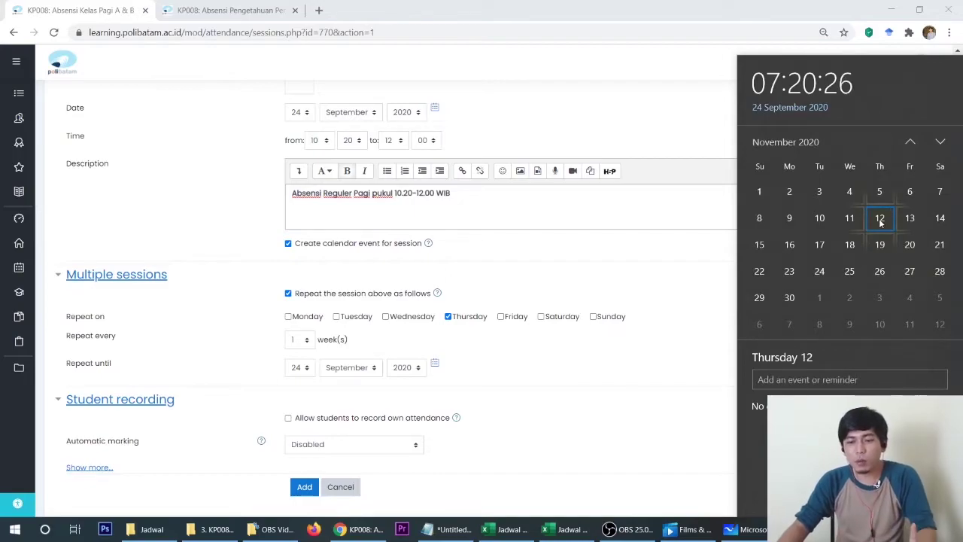
pyautogui.click(243, 250)
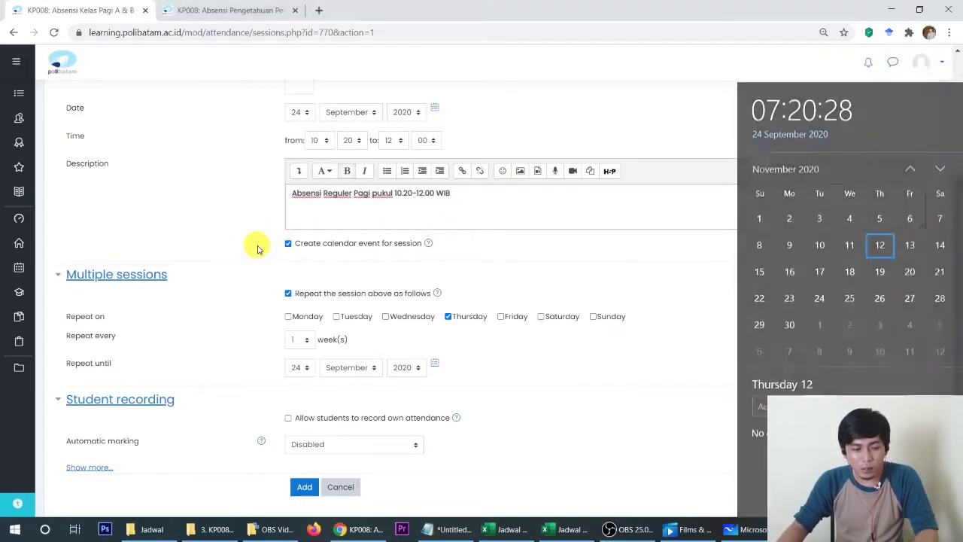
# Set the repeat-until date of the multiple sessions to 12 November 2020.
pyautogui.scroll(-2, 308, 338)
pyautogui.click(299, 242)
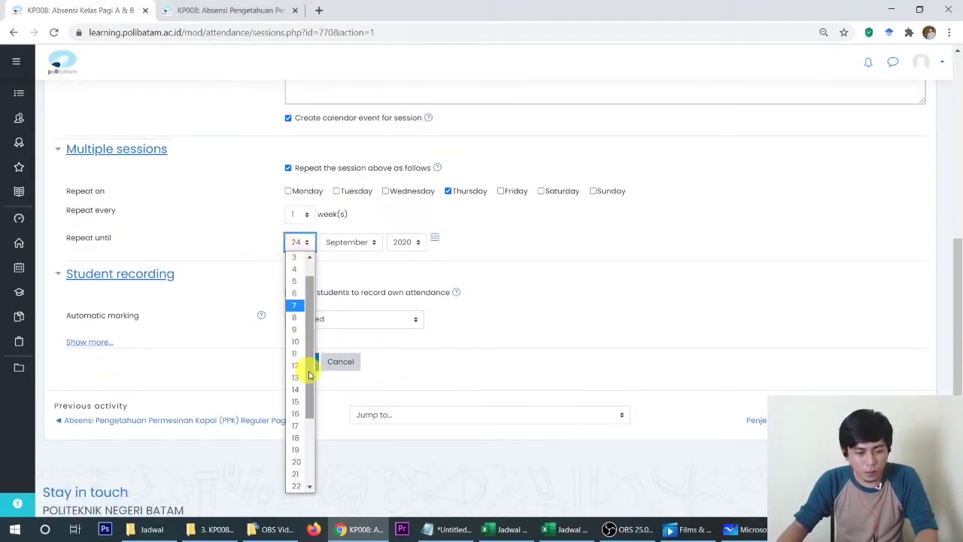
pyautogui.click(302, 365)
pyautogui.click(348, 243)
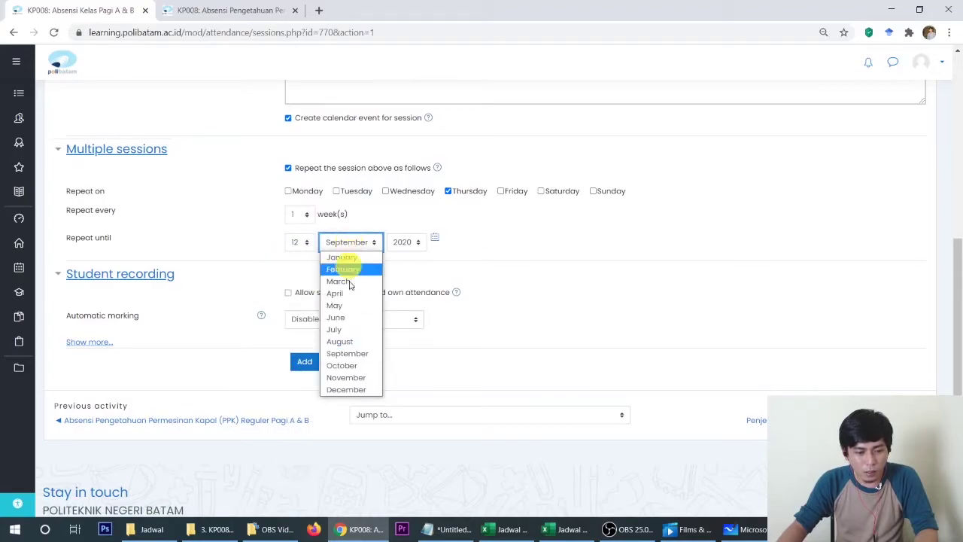
pyautogui.click(345, 377)
# Allow students to record their own attendance in the student recording settings.
pyautogui.scroll(-1, 527, 245)
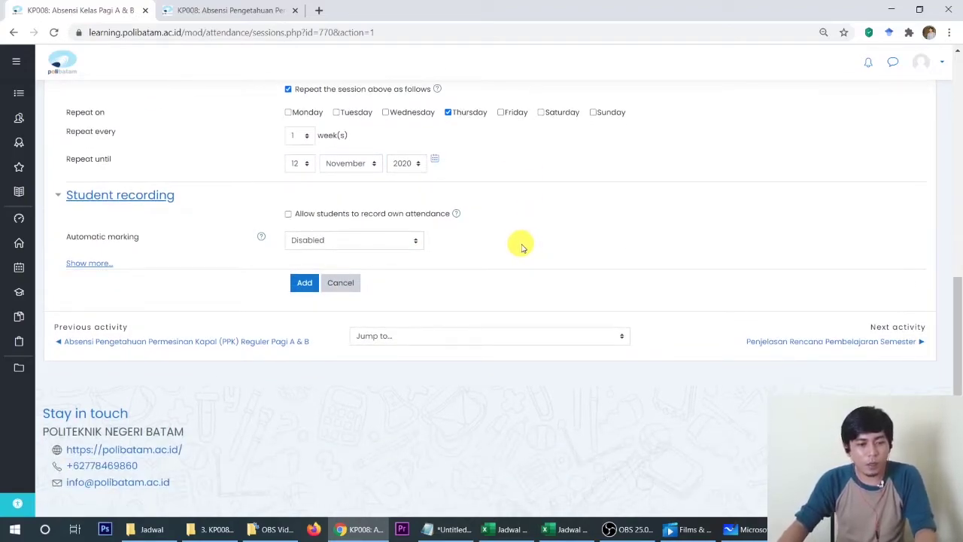
pyautogui.click(287, 214)
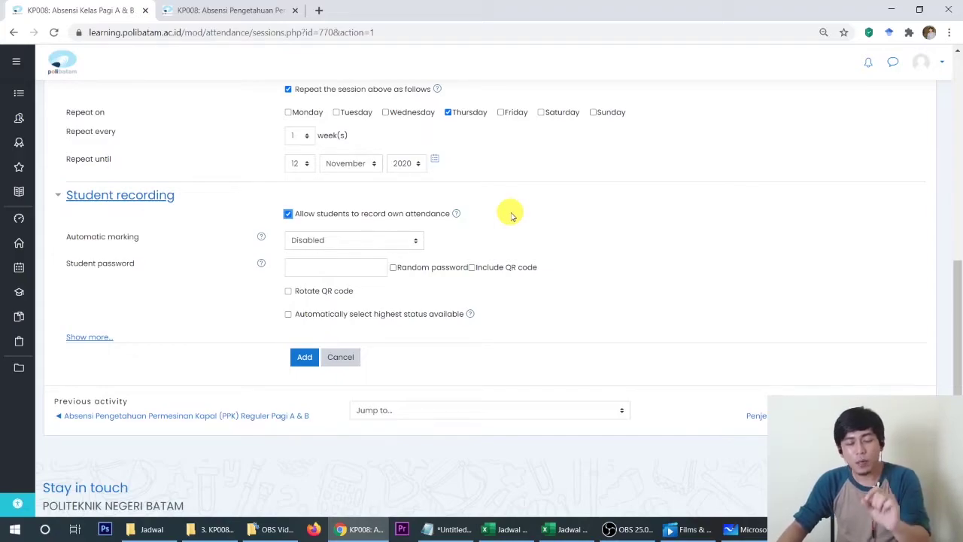
pyautogui.click(288, 214)
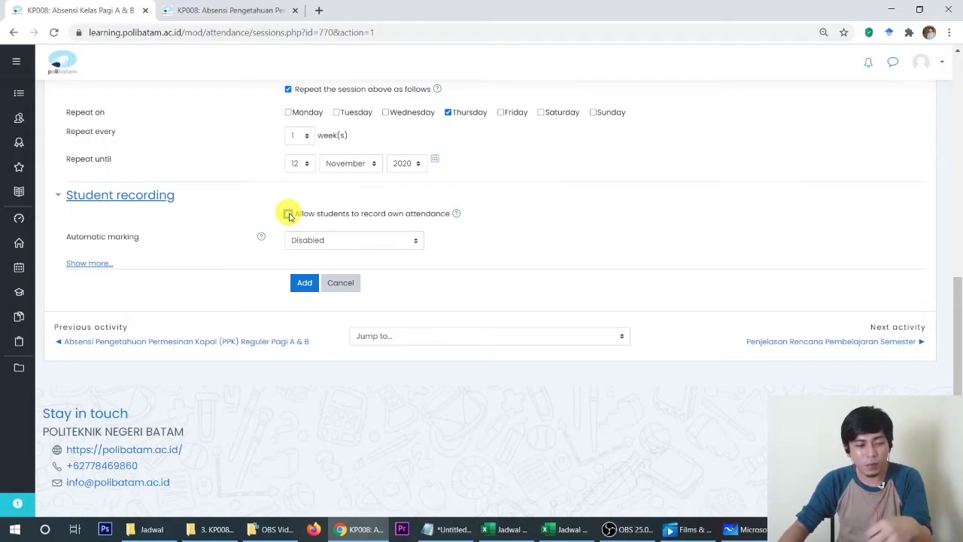
pyautogui.click(289, 213)
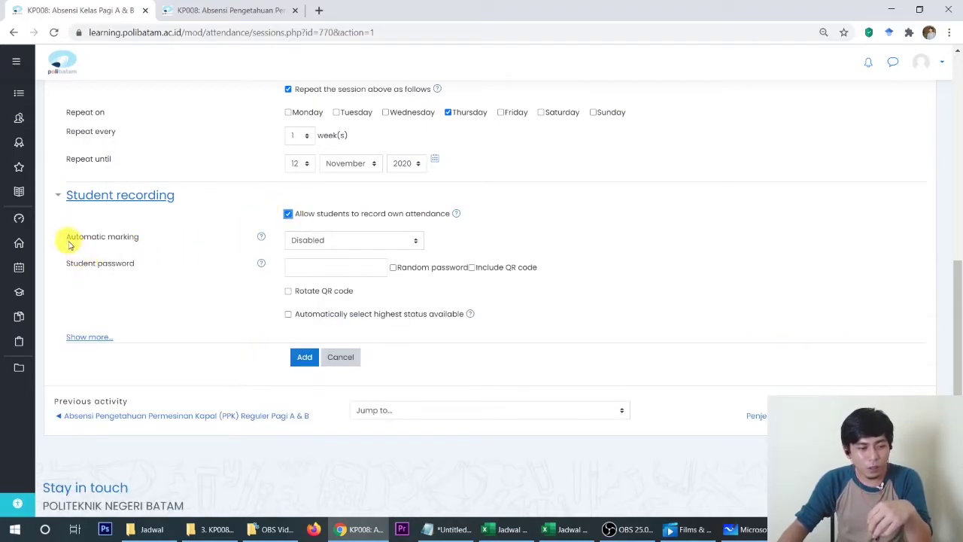
# Examine the automatic marking options and their help text, along with the student password setting.
pyautogui.moveTo(68, 245); pyautogui.dragTo(153, 241)
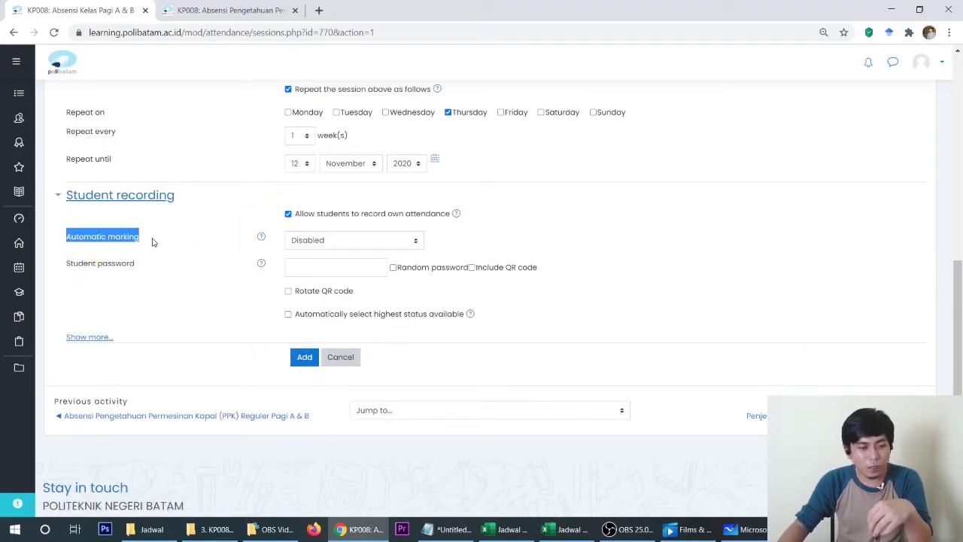
pyautogui.click(349, 240)
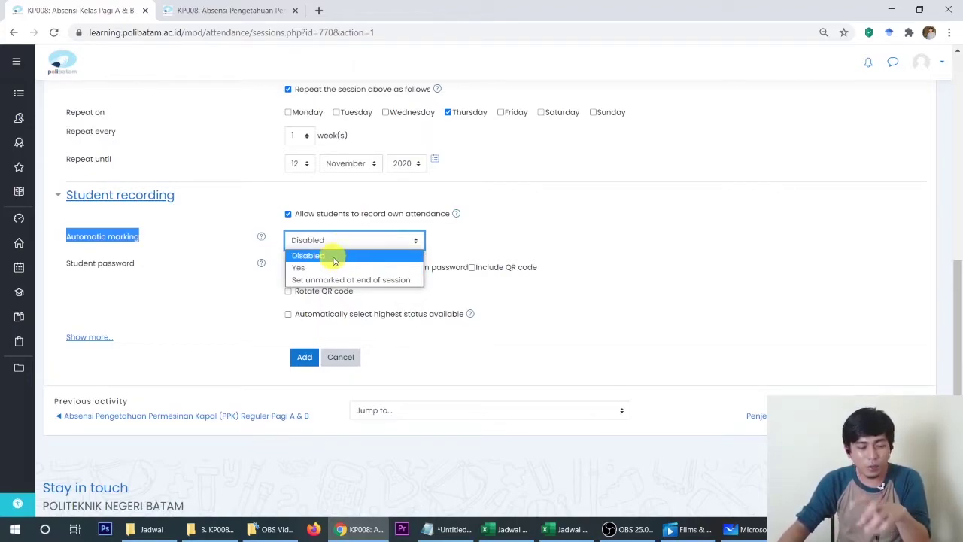
pyautogui.click(243, 260)
pyautogui.click(261, 236)
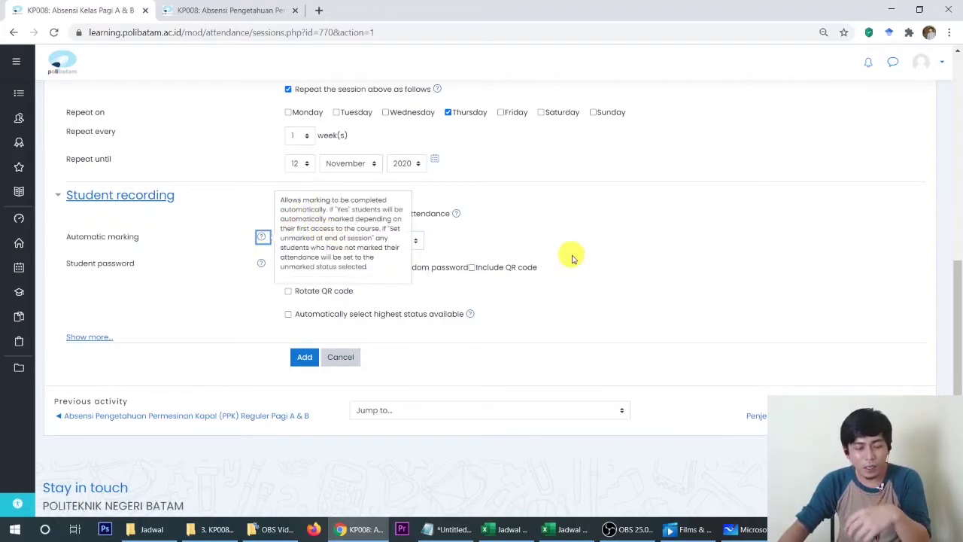
pyautogui.click(507, 230)
pyautogui.click(381, 239)
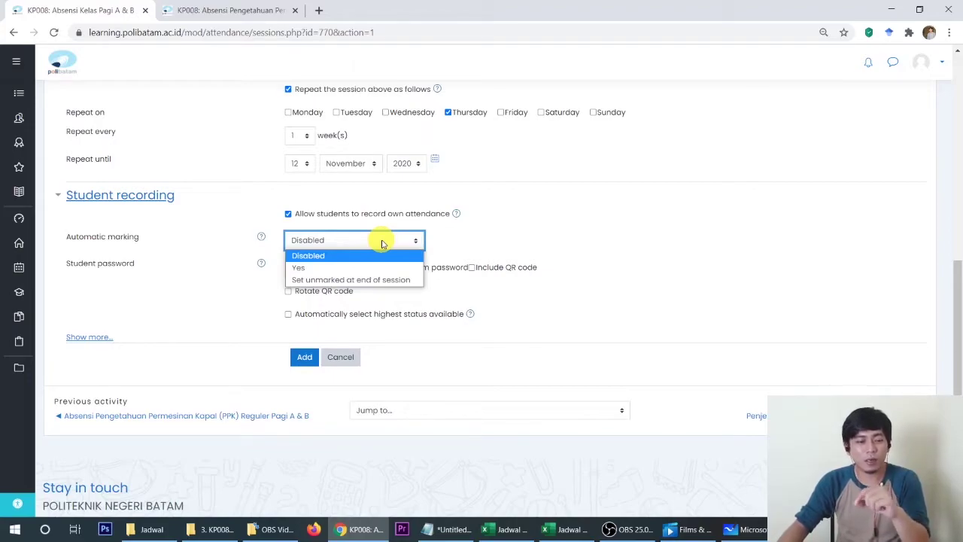
pyautogui.click(489, 250)
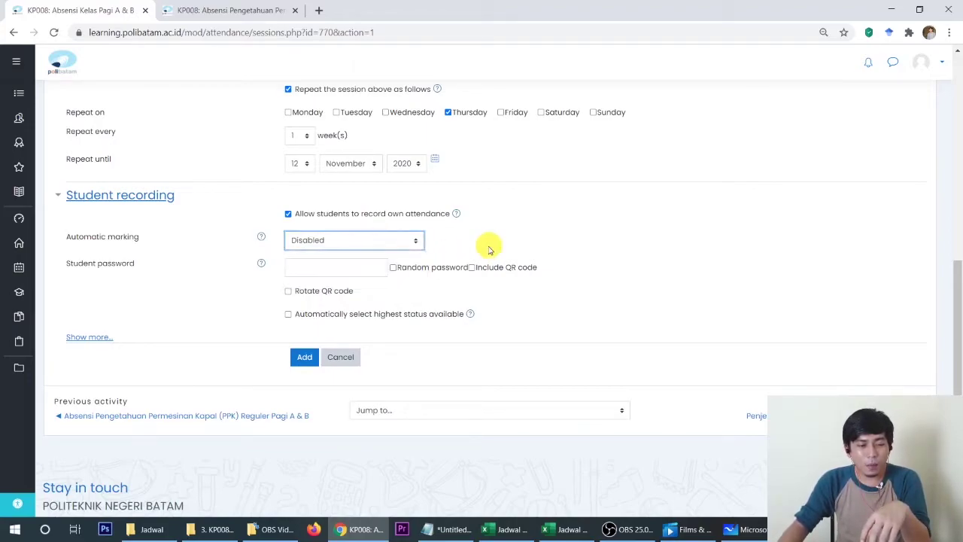
pyautogui.click(389, 241)
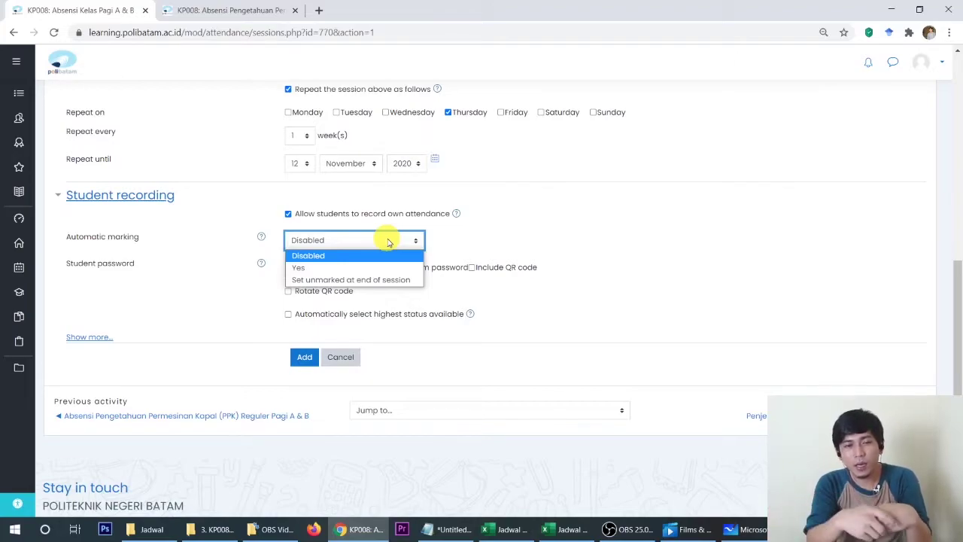
pyautogui.scroll(10, 388, 243)
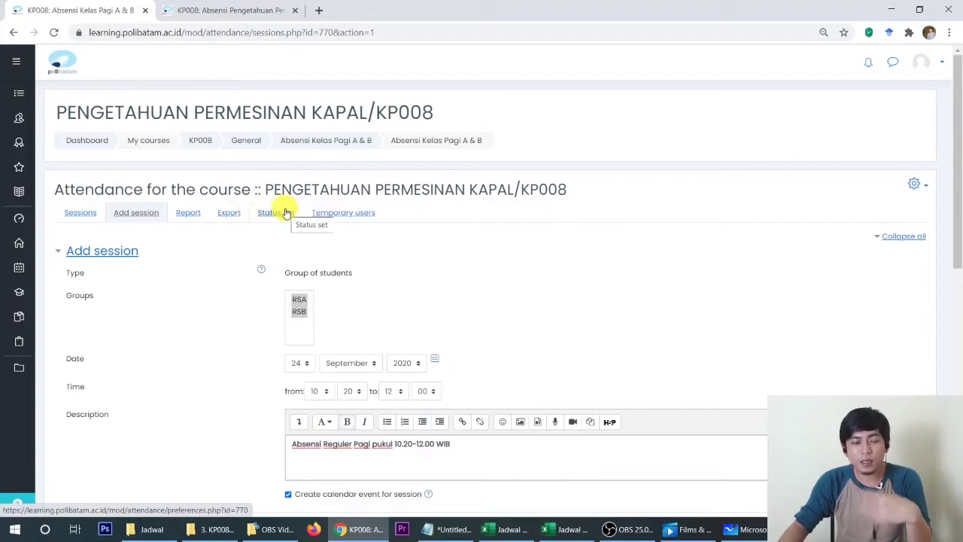
pyautogui.scroll(-5, 283, 211)
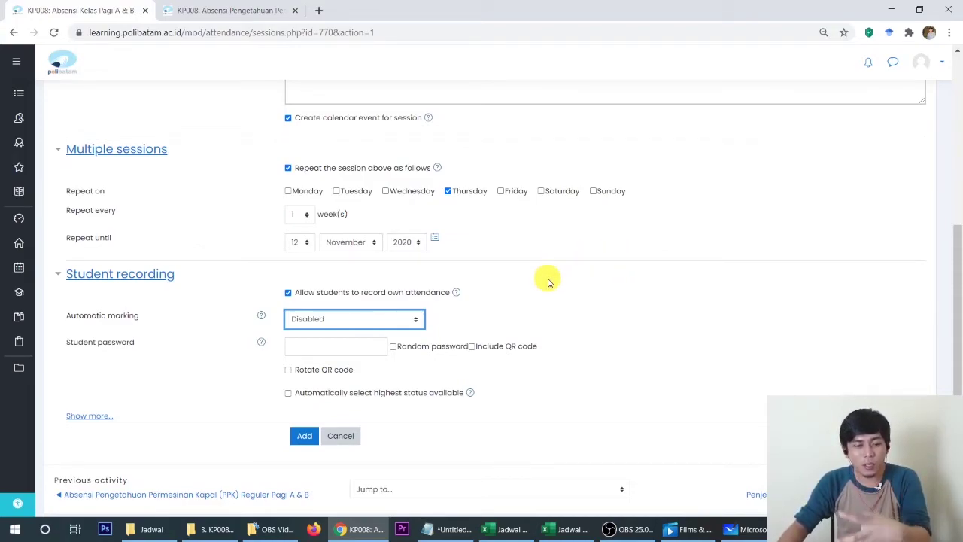
pyautogui.scroll(-2, 547, 252)
pyautogui.click(570, 213)
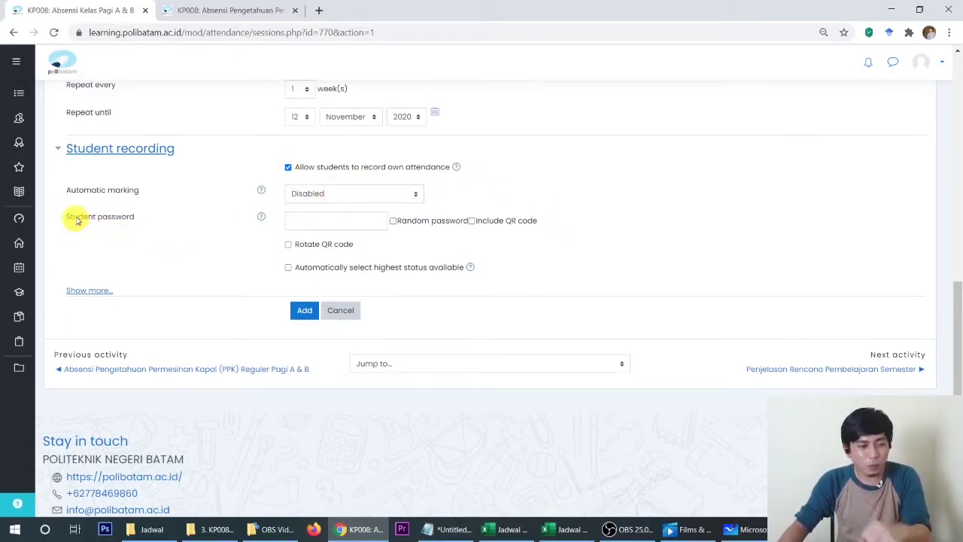
pyautogui.moveTo(65, 220); pyautogui.dragTo(153, 227)
pyautogui.click(153, 226)
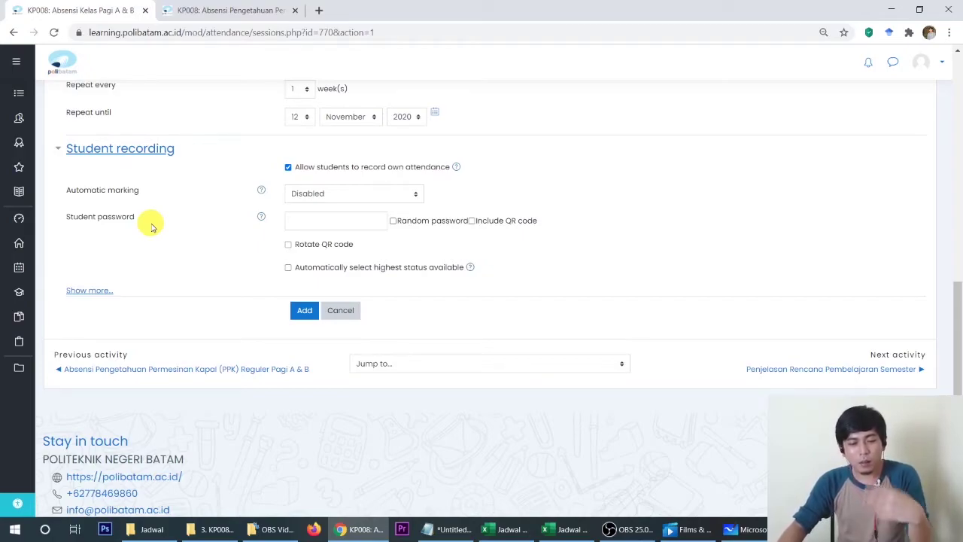
pyautogui.click(297, 219)
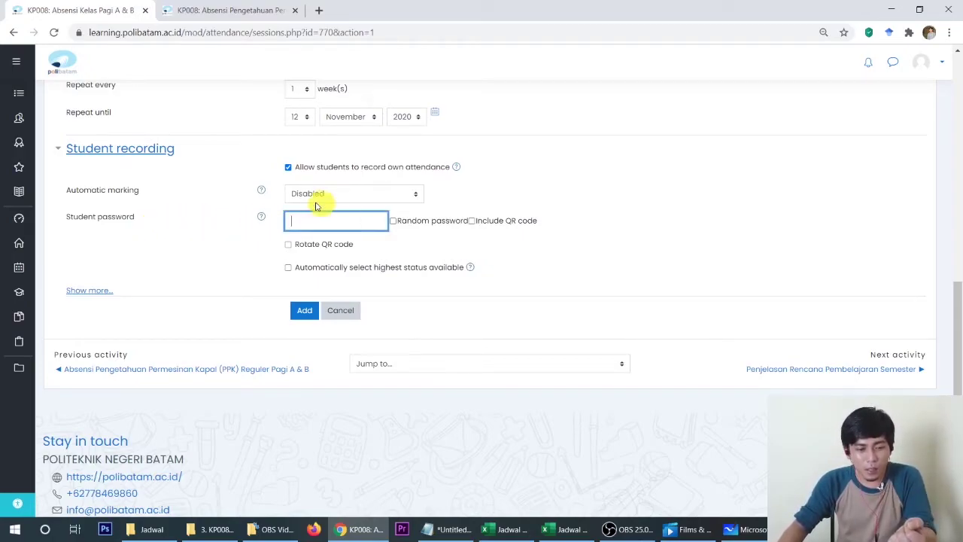
pyautogui.click(451, 248)
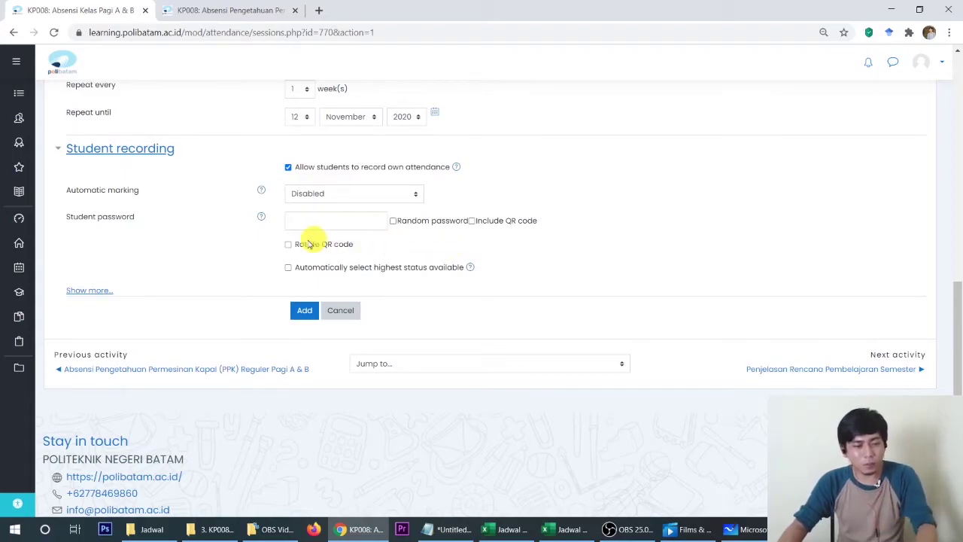
# Reveal the additional student recording settings and prevent IP address sharing with a specified release time of 60 minutes.
pyautogui.click(89, 292)
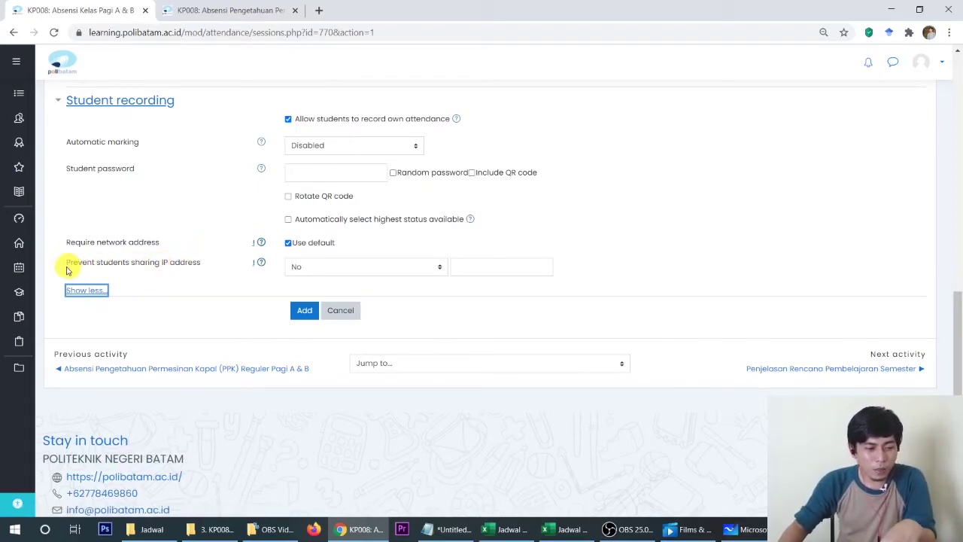
pyautogui.moveTo(63, 270); pyautogui.dragTo(203, 272)
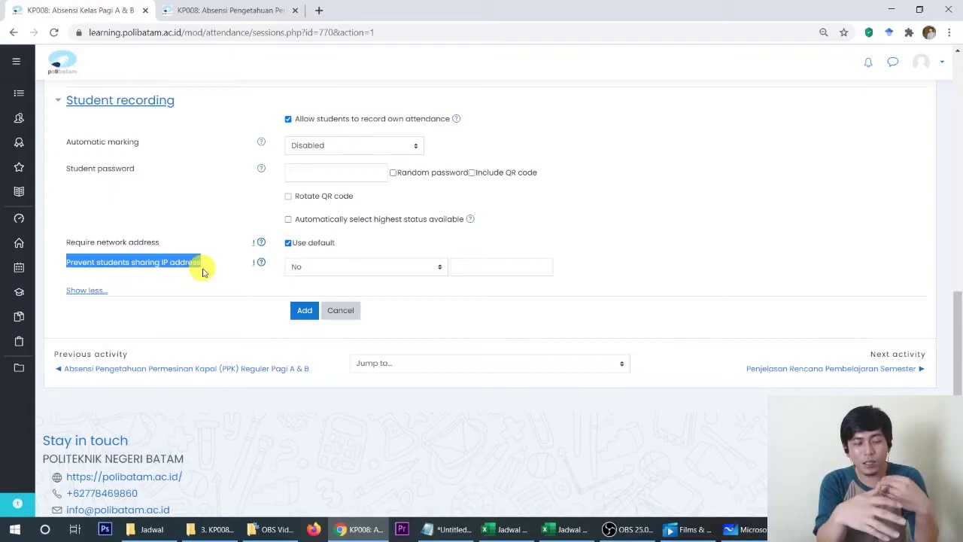
pyautogui.click(351, 265)
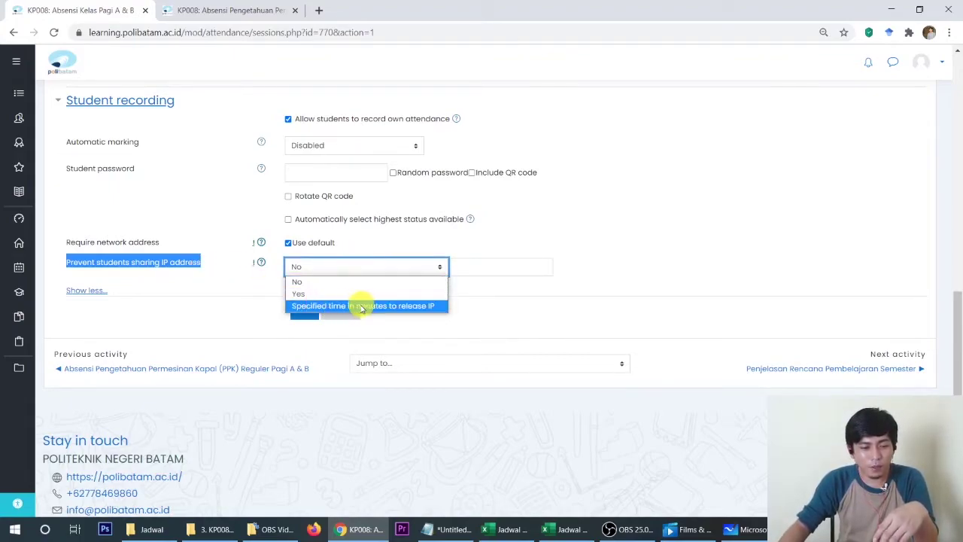
pyautogui.click(340, 305)
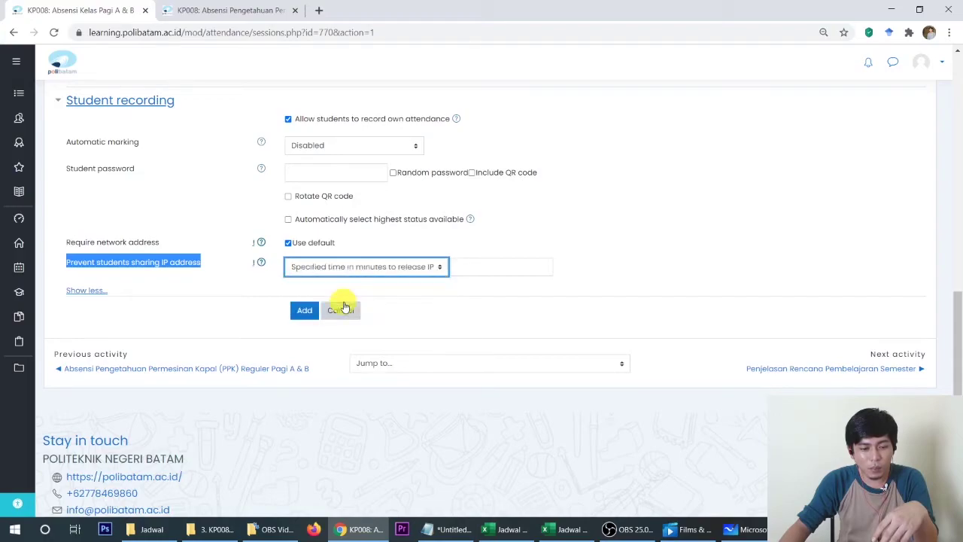
pyautogui.click(501, 266)
pyautogui.write('60')
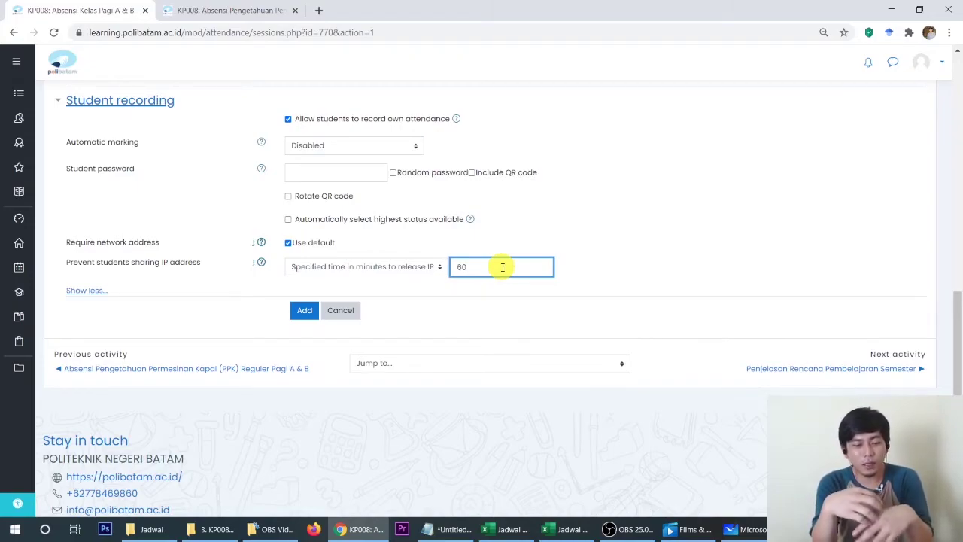
pyautogui.click(606, 251)
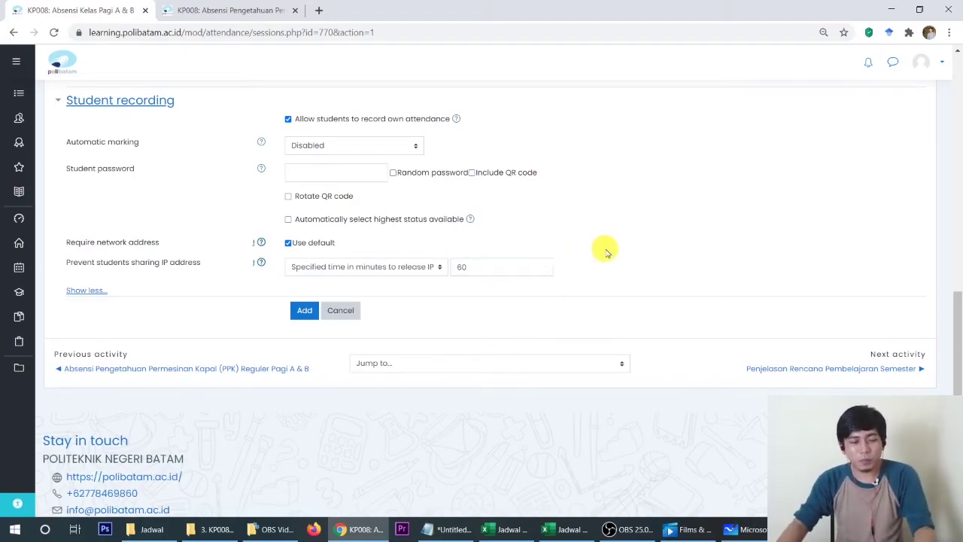
pyautogui.click(345, 270)
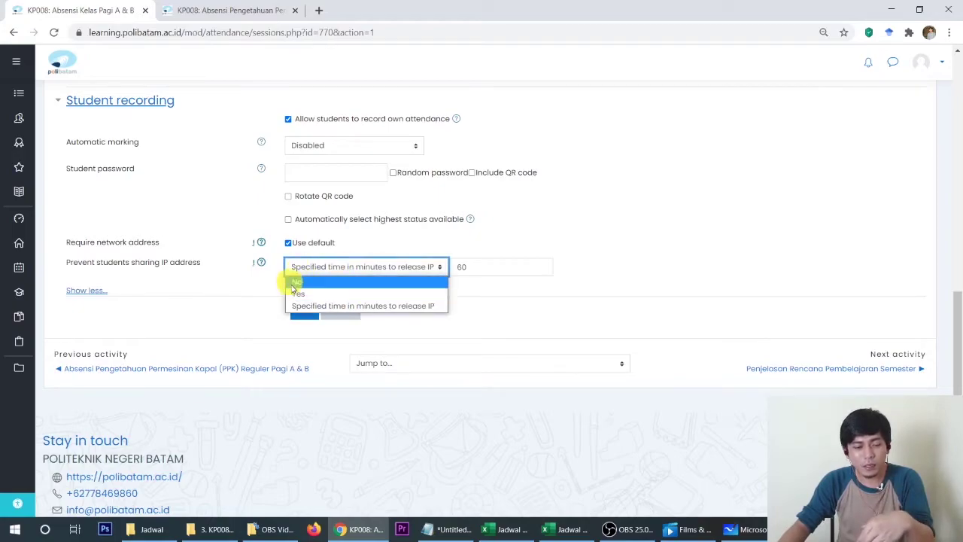
pyautogui.click(667, 237)
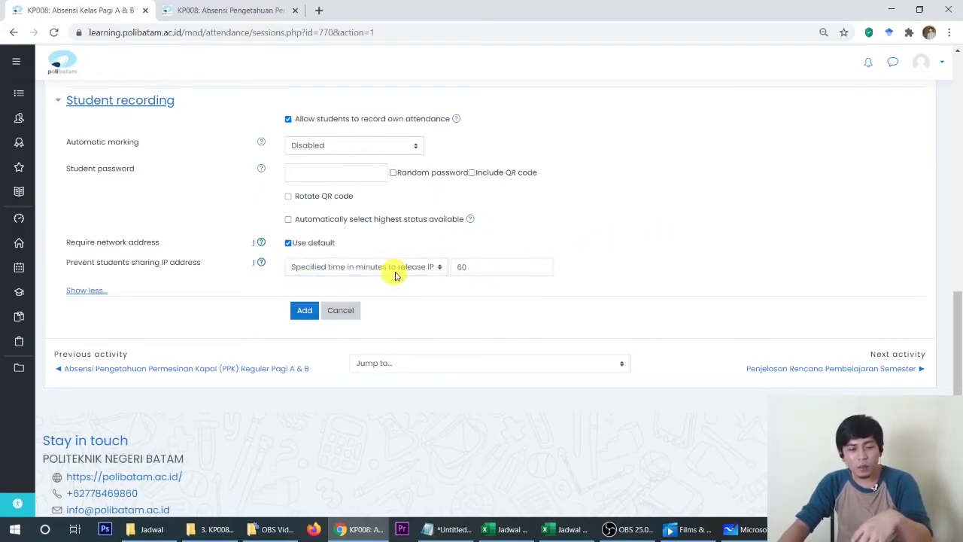
pyautogui.moveTo(490, 267); pyautogui.dragTo(398, 274)
pyautogui.click(531, 283)
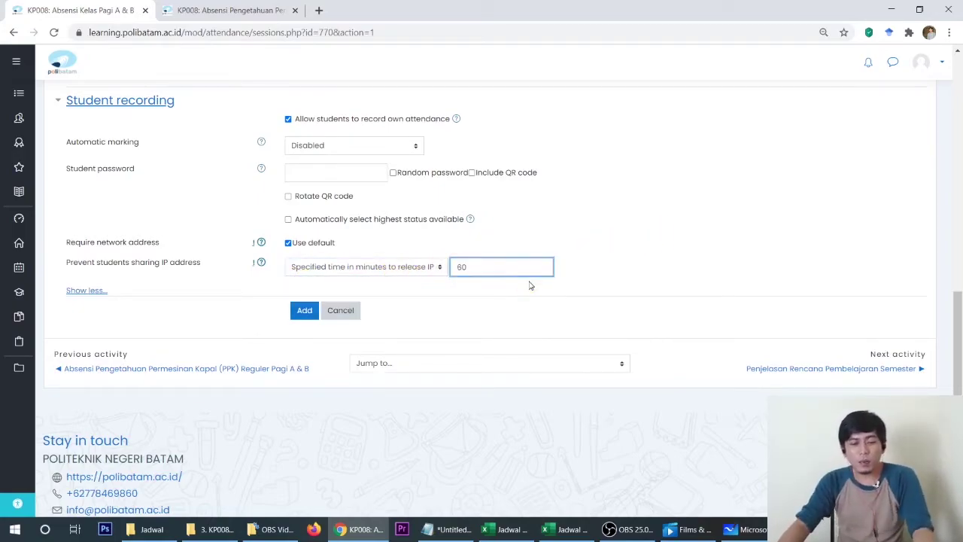